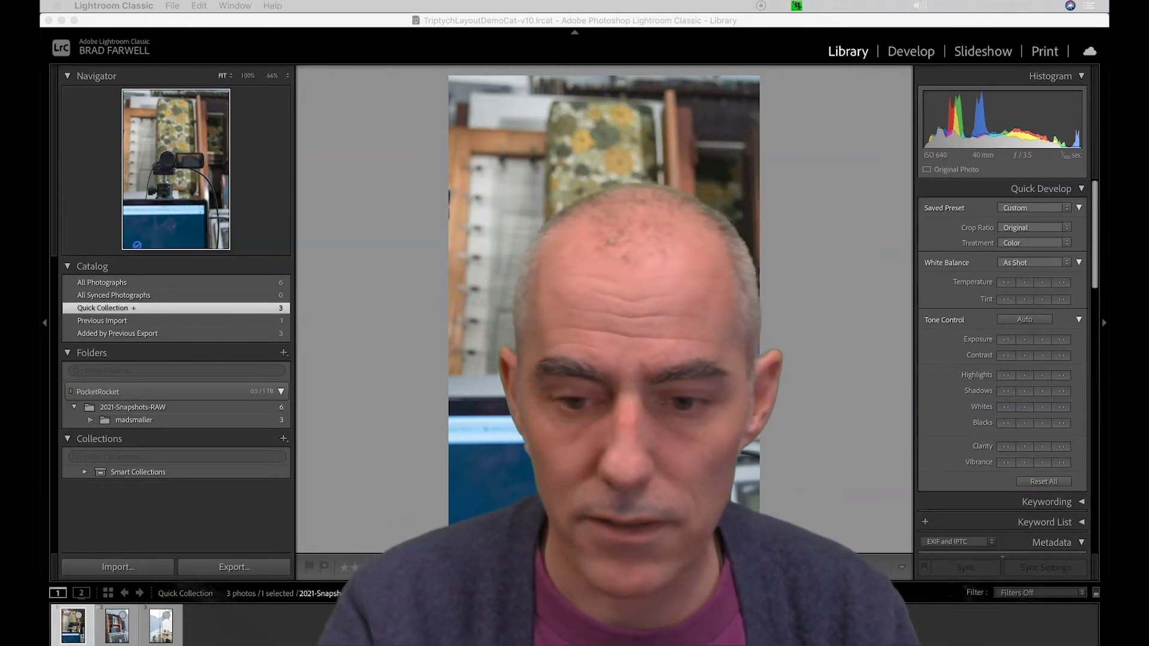
Select all three Quick Collection photos in the grid, open them as layers in one Photoshop document, and switch to Photoshop.
{"action": "left_click", "coordinate": [346, 346]}
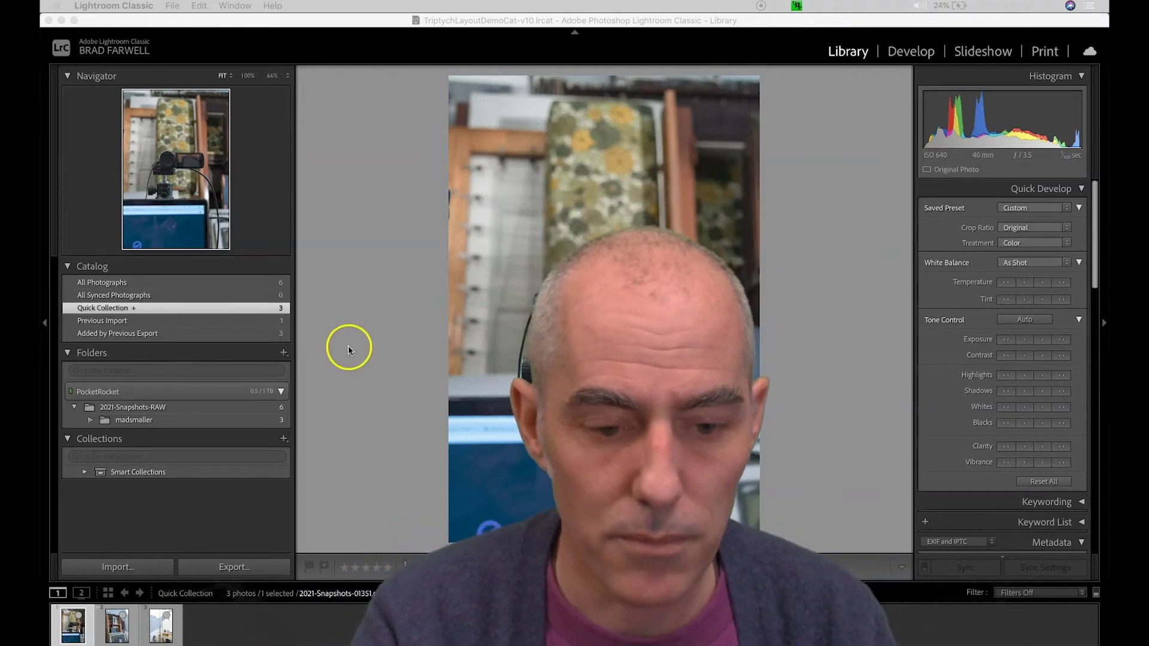
{"action": "key", "text": "g"}
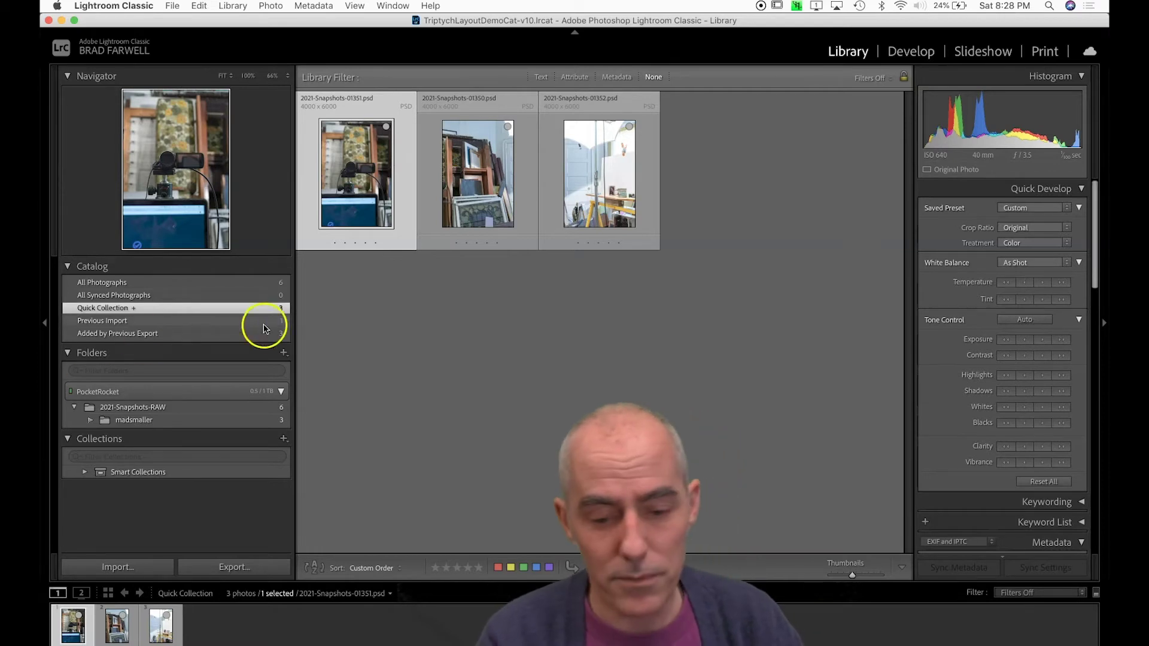
{"action": "key", "text": "super+a"}
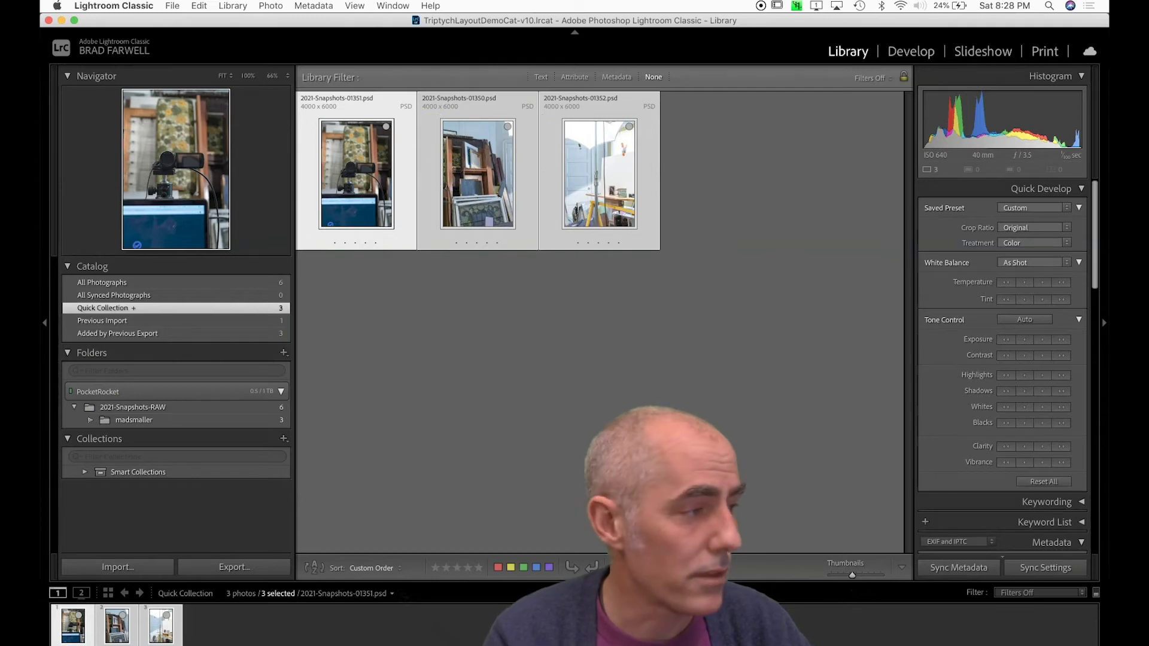
{"action": "left_click", "coordinate": [271, 5]}
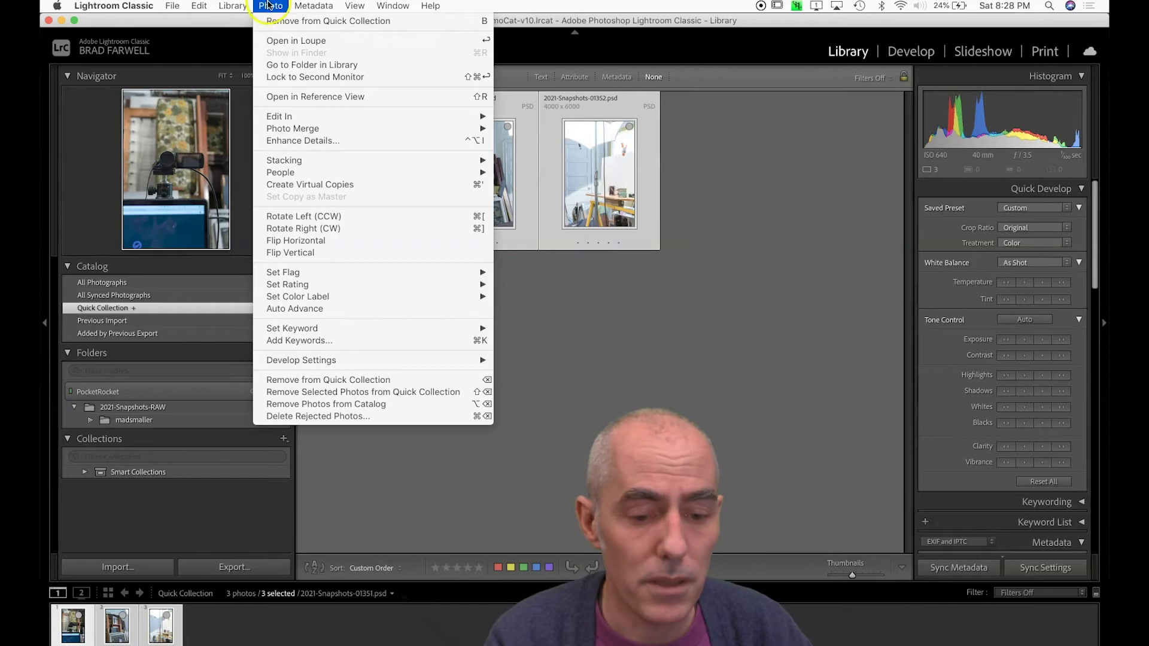
{"action": "mouse_move", "coordinate": [280, 116]}
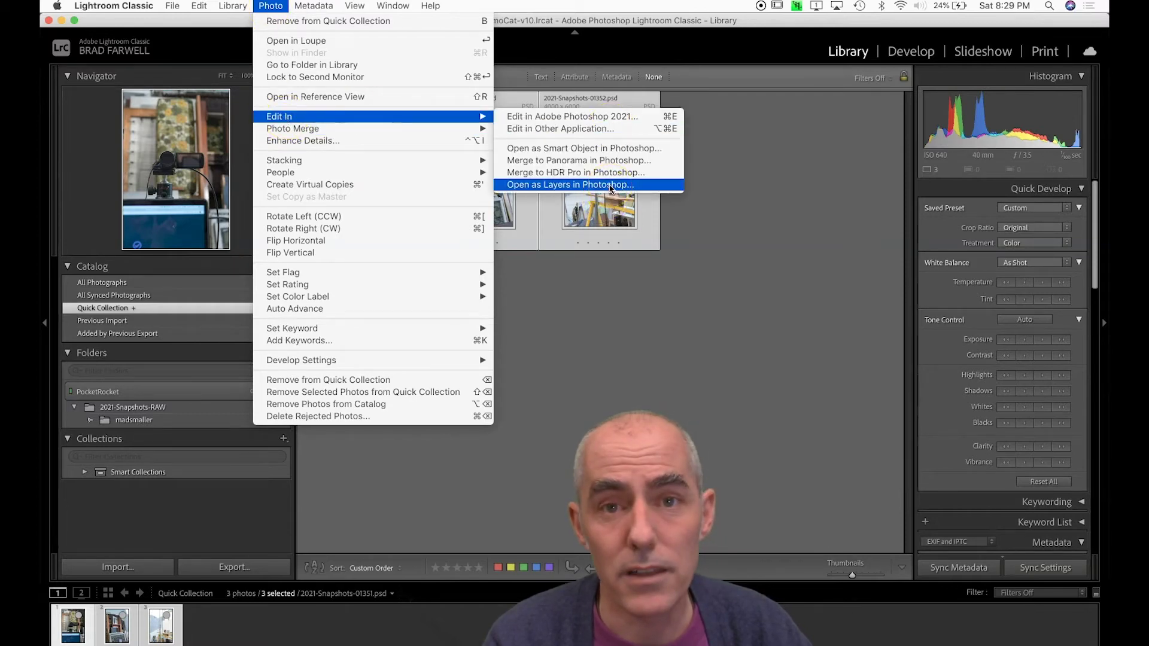
{"action": "left_click", "coordinate": [610, 188]}
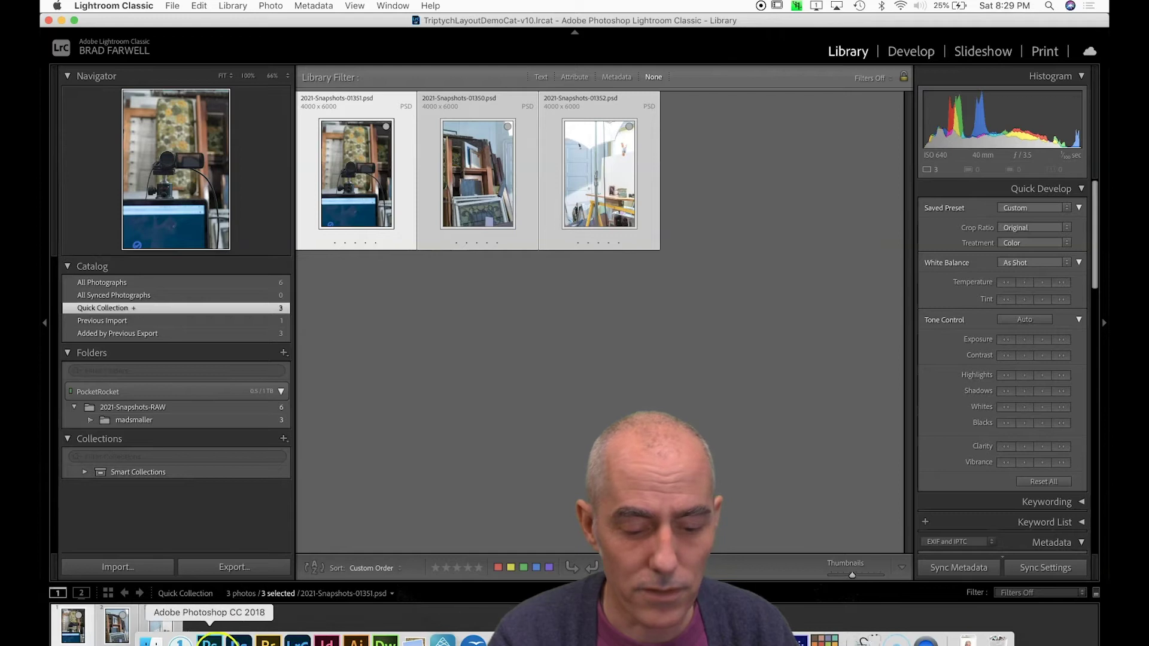
{"action": "left_click", "coordinate": [209, 641]}
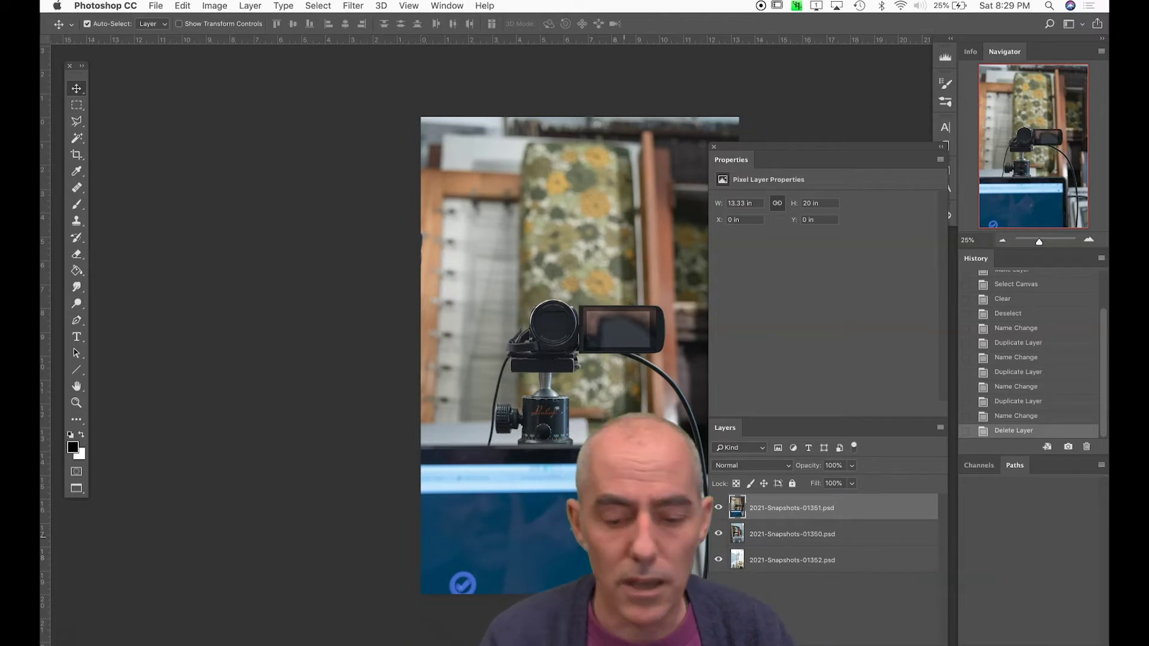
{"action": "scroll", "coordinate": [479, 335], "scroll_direction": "right", "scroll_amount": 10}
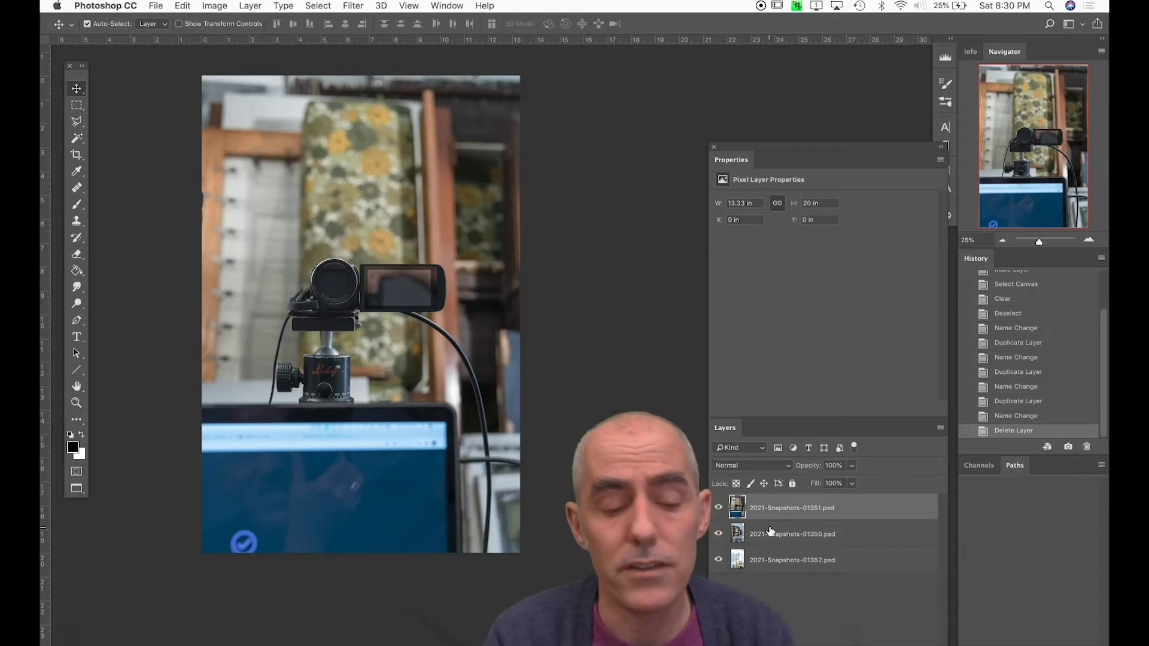
Resize the image to 11 by 16.5 inches with resampling turned off.
{"action": "key", "text": "super+alt+i"}
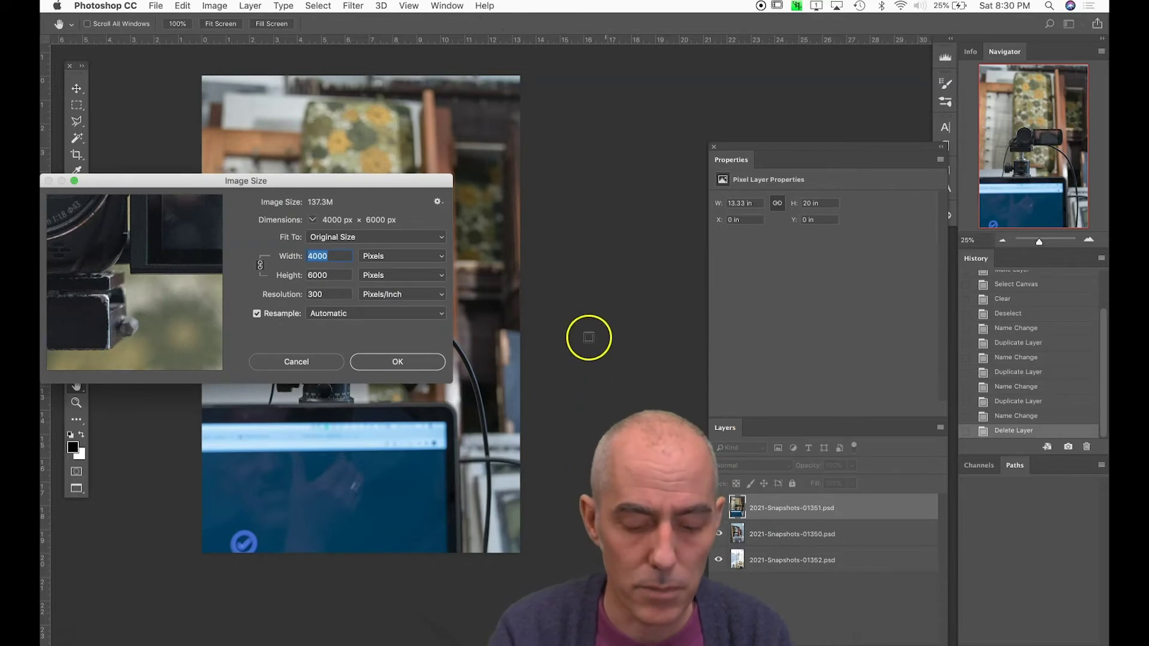
{"action": "left_click", "coordinate": [296, 360]}
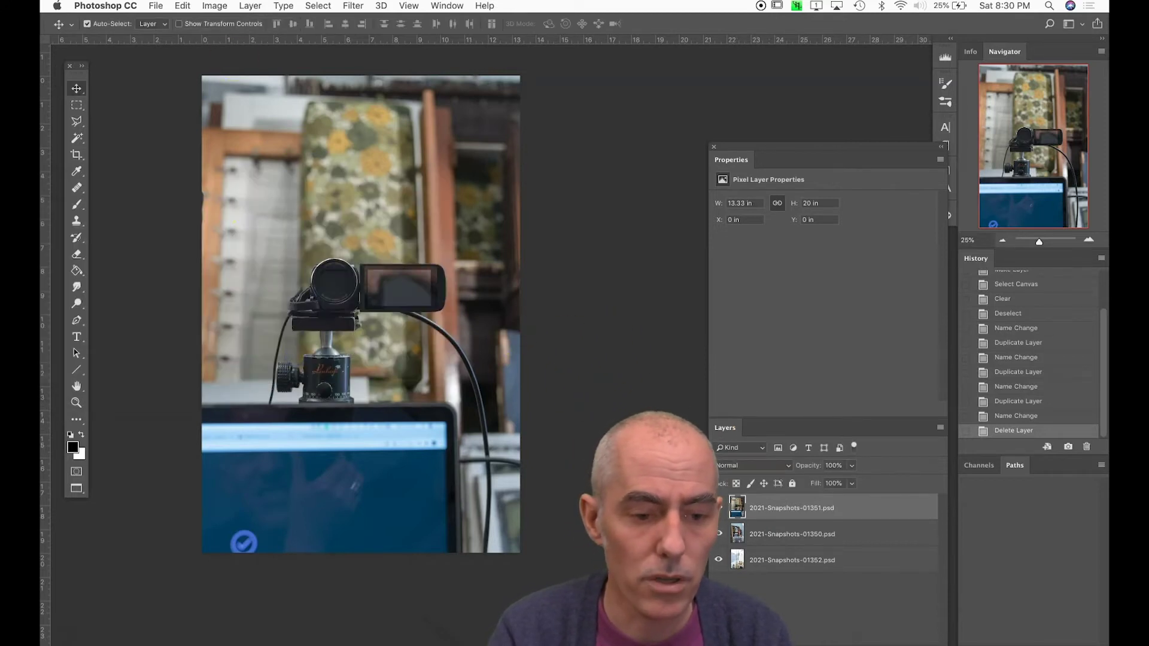
{"action": "left_click", "coordinate": [214, 6]}
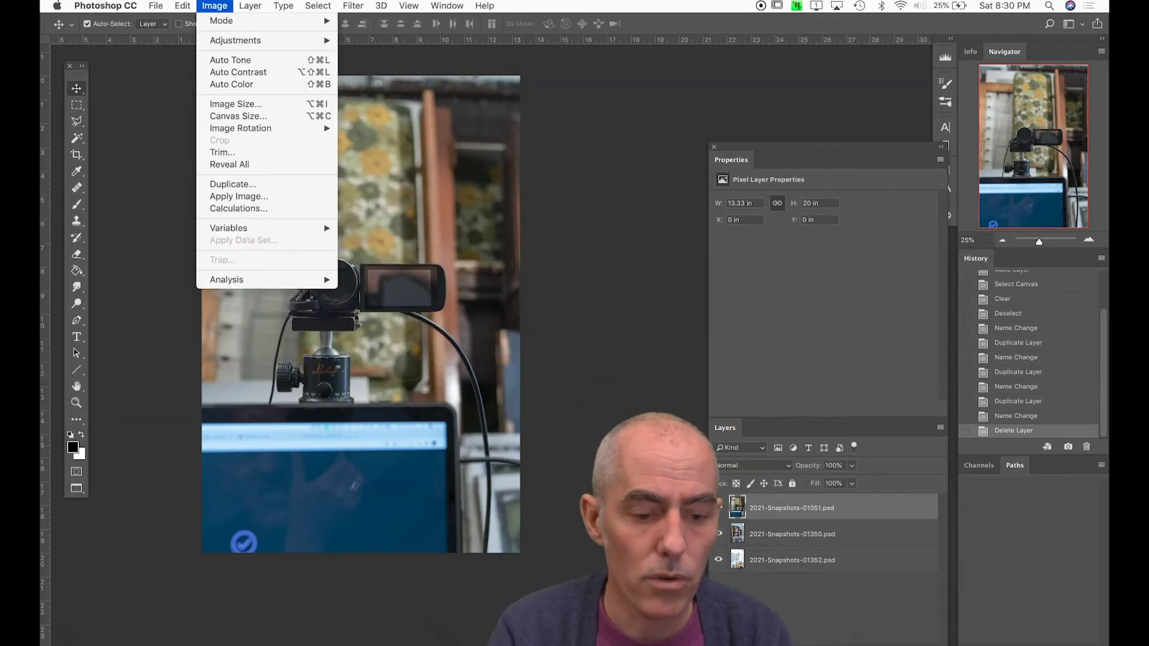
{"action": "left_click", "coordinate": [224, 103]}
{"action": "left_click_drag", "start_coordinate": [265, 179], "coordinate": [617, 108]}
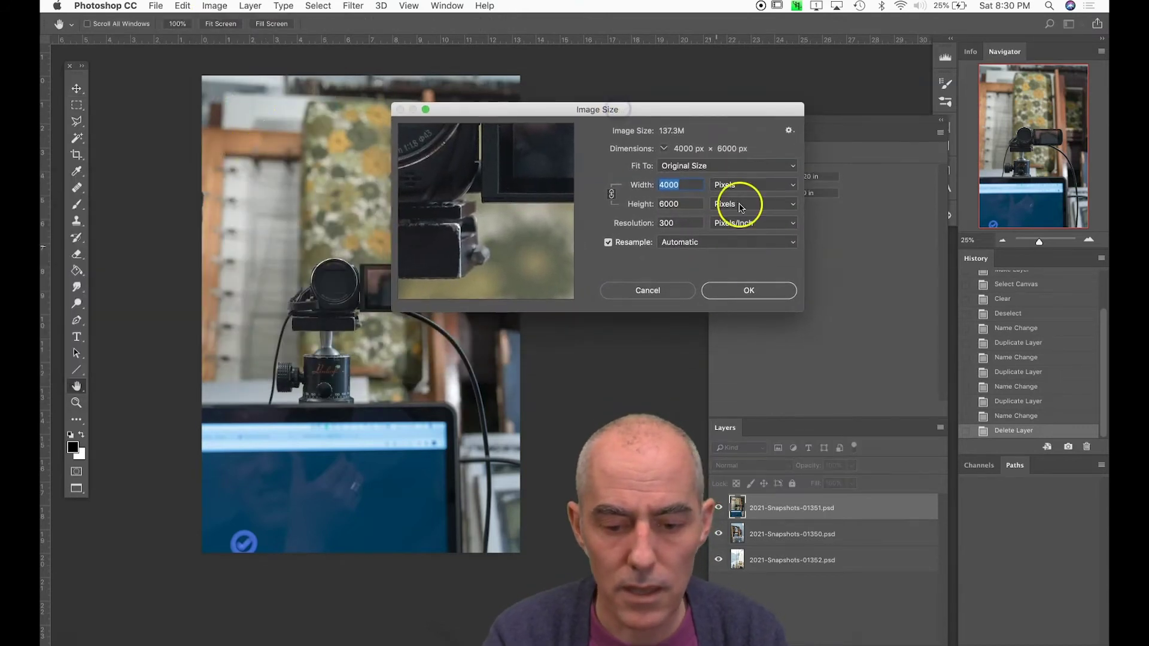
{"action": "left_click", "coordinate": [608, 242]}
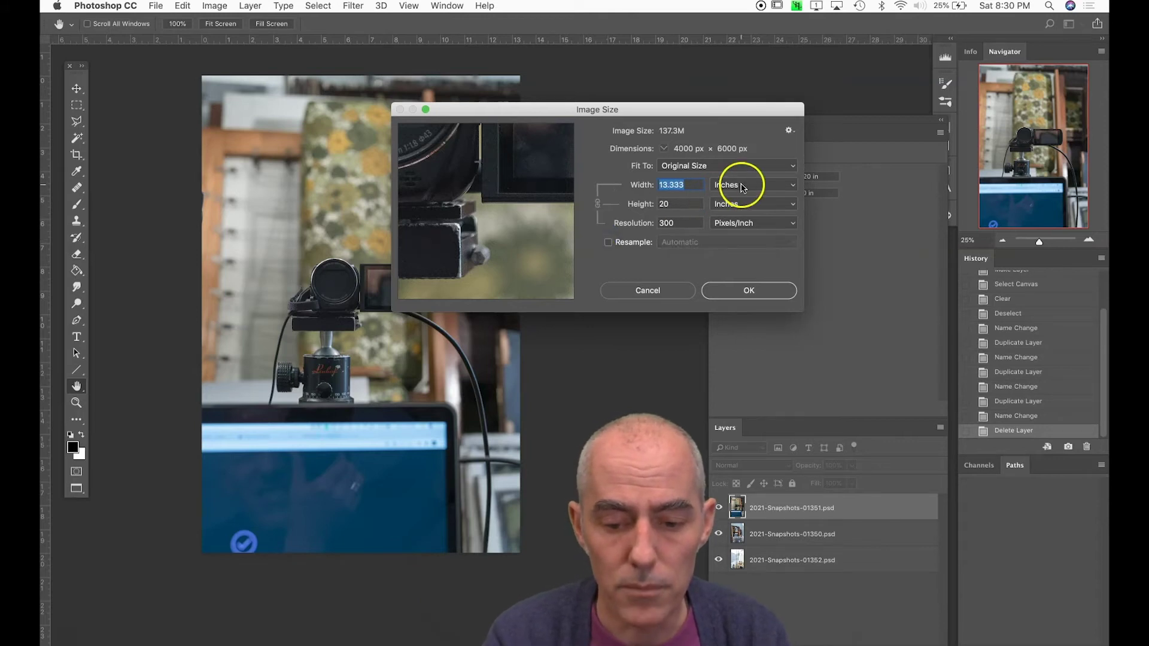
{"action": "left_click", "coordinate": [680, 203]}
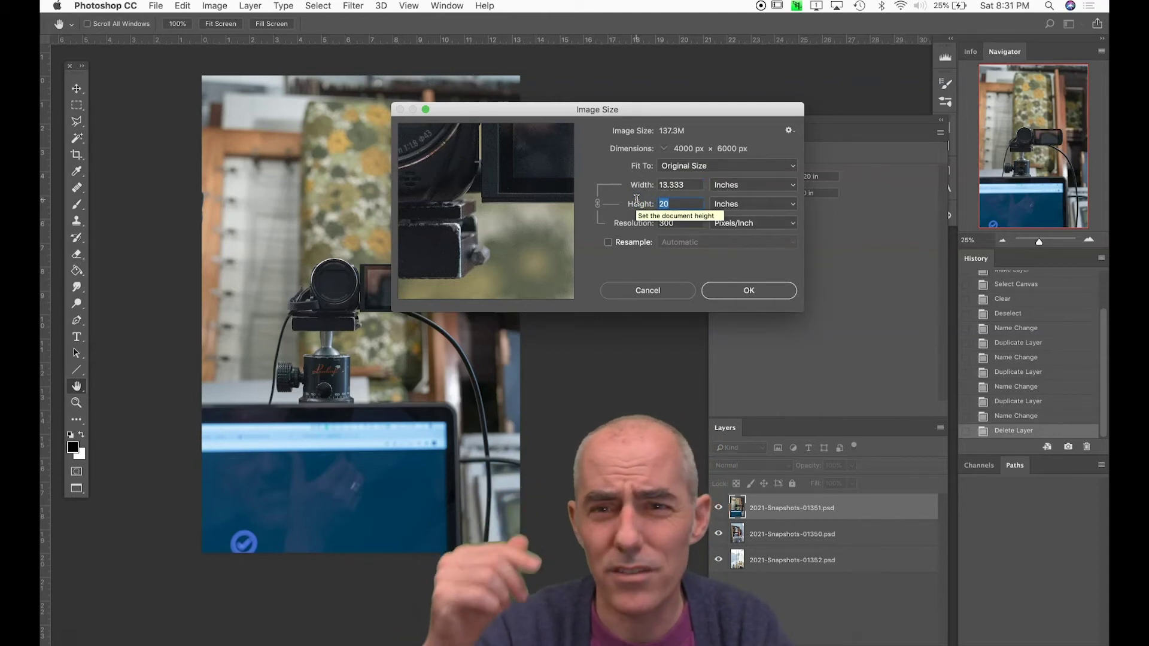
{"action": "type", "text": "16.5"}
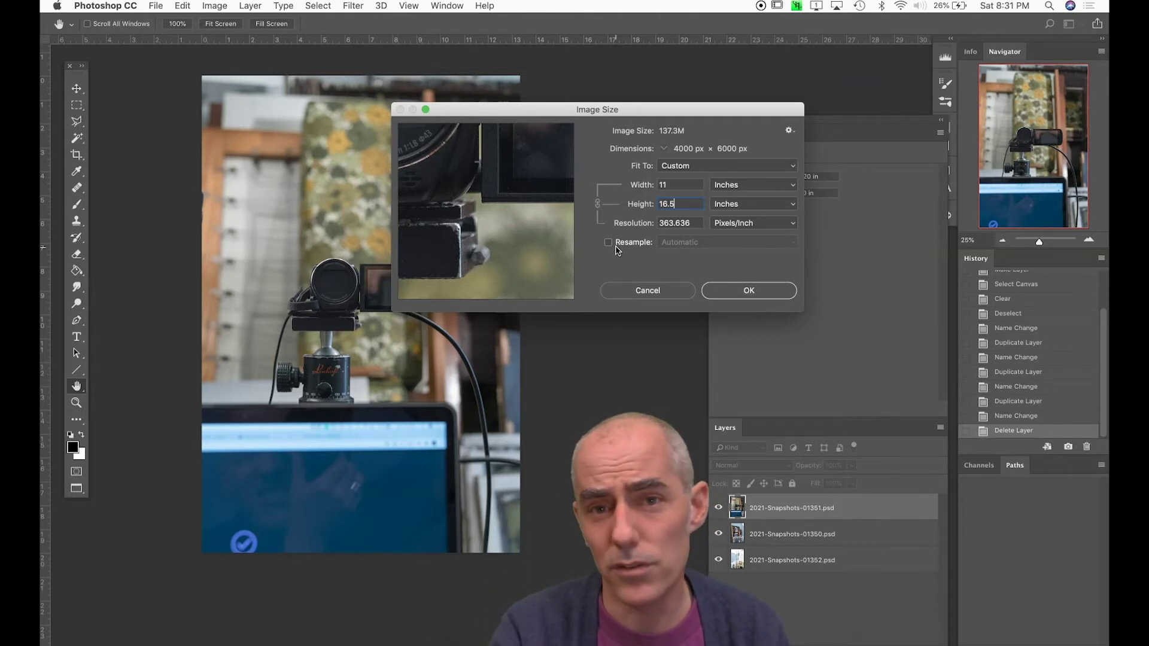
{"action": "left_click", "coordinate": [681, 207]}
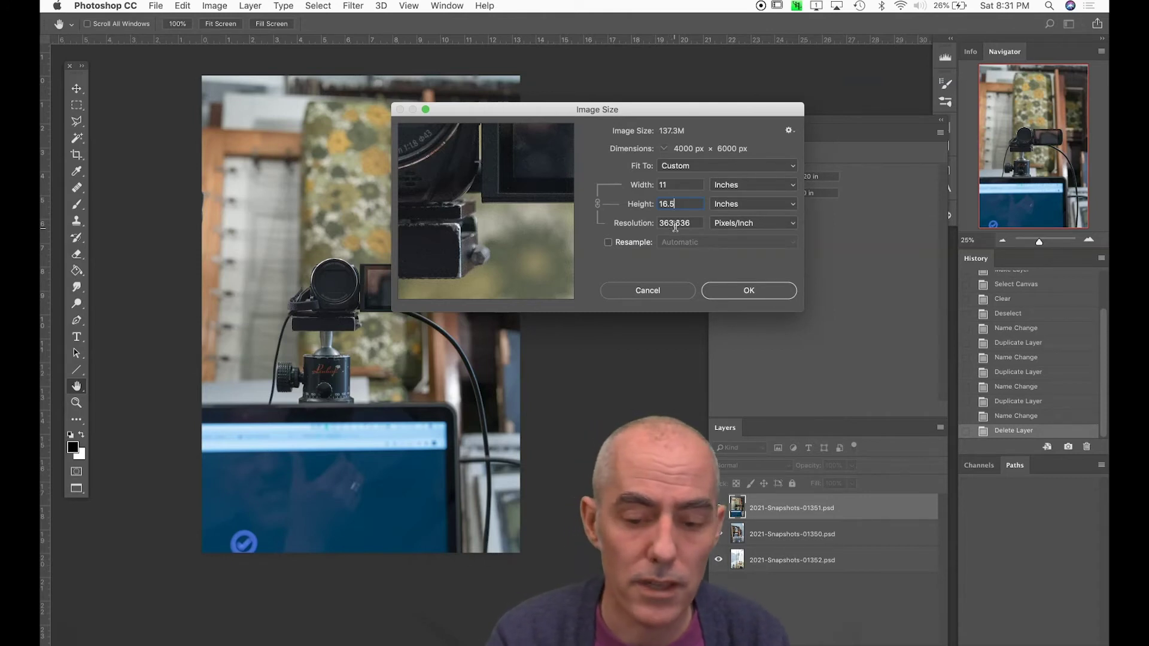
{"action": "left_click", "coordinate": [742, 293]}
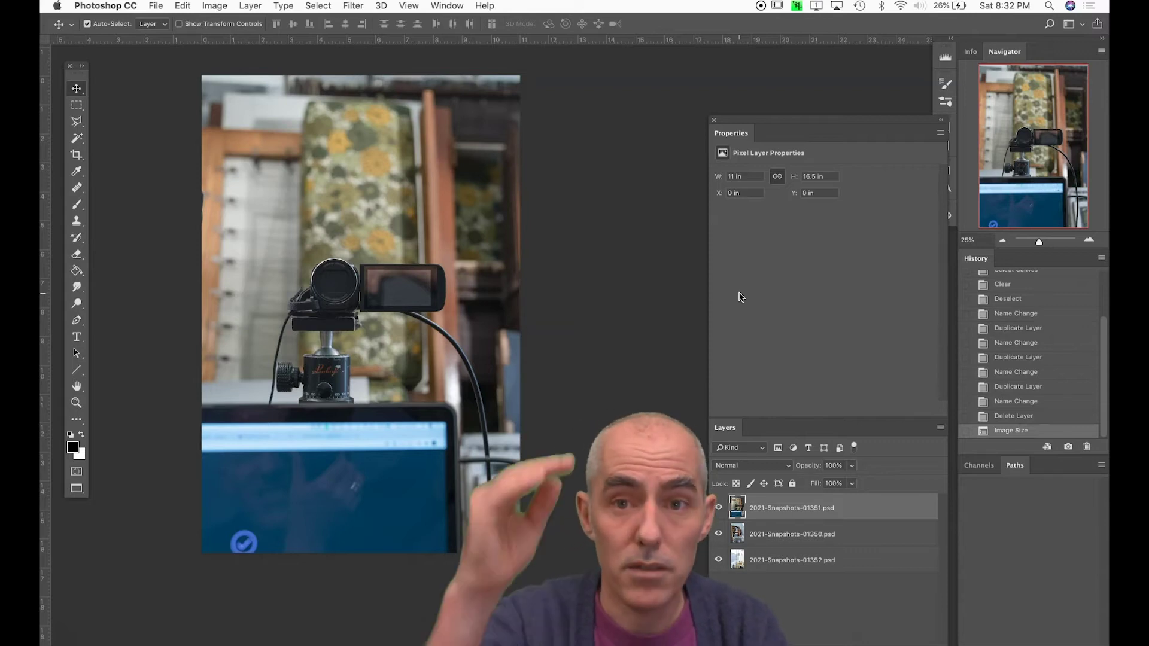
{"action": "left_click", "coordinate": [743, 300]}
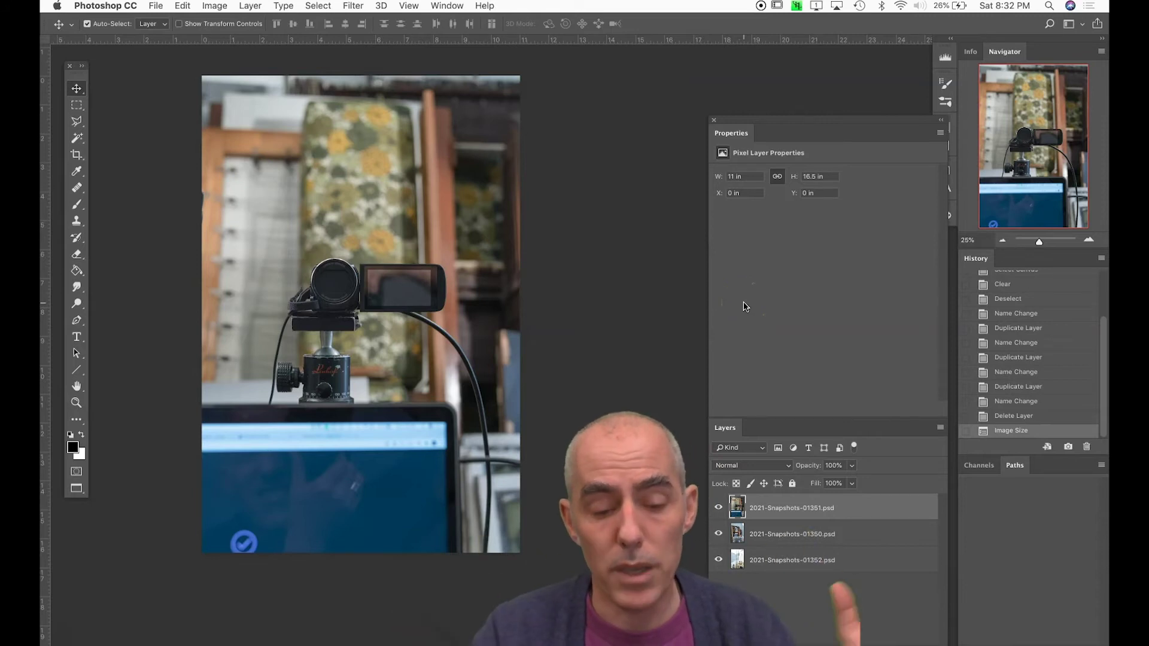
{"action": "left_click_drag", "start_coordinate": [743, 359], "coordinate": [747, 402]}
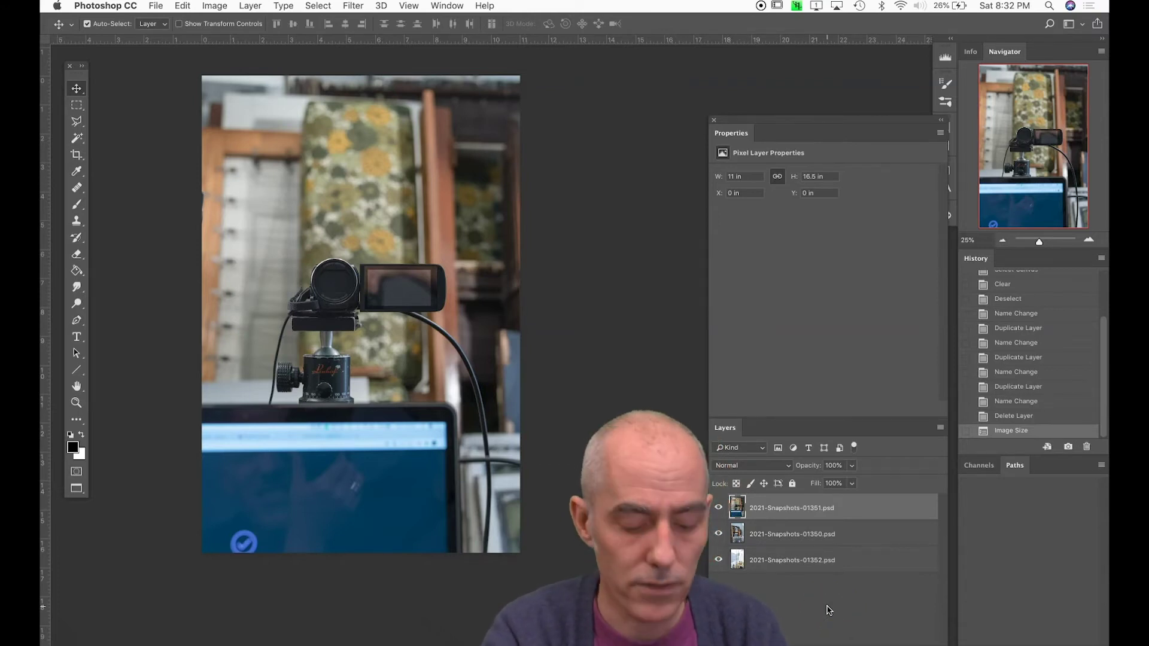
Enlarge the canvas to 36 inches wide by 17.5 inches high, keeping the photos anchored in the centre.
{"action": "key", "text": "super+alt+c"}
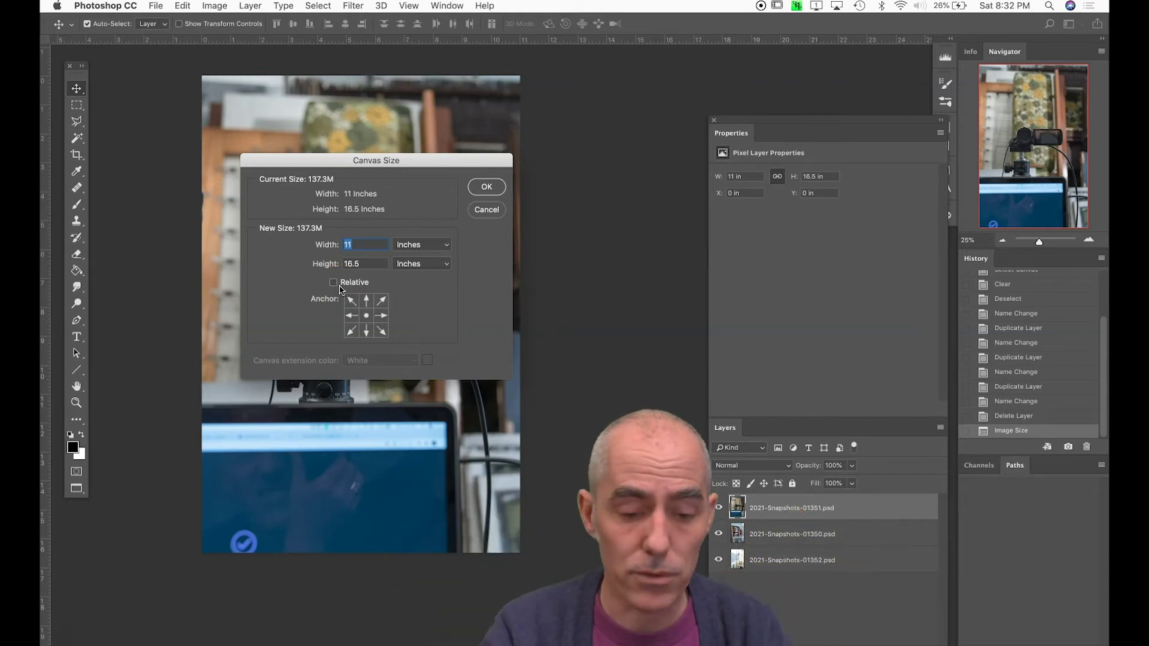
{"action": "type", "text": "36"}
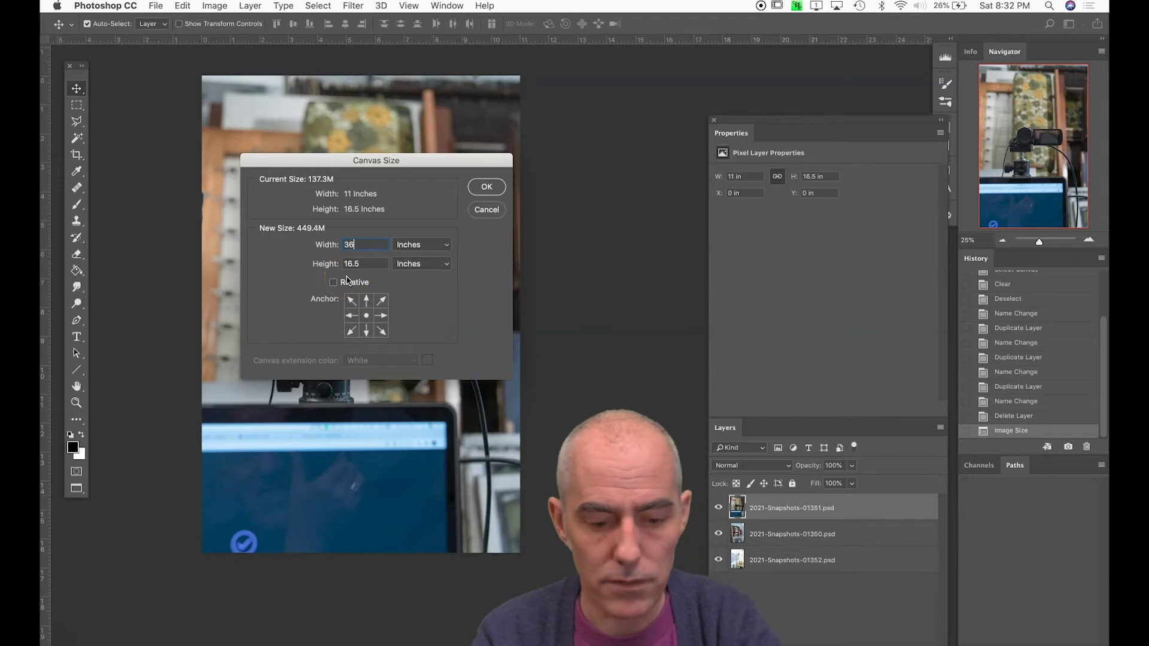
{"action": "double_click", "coordinate": [351, 264]}
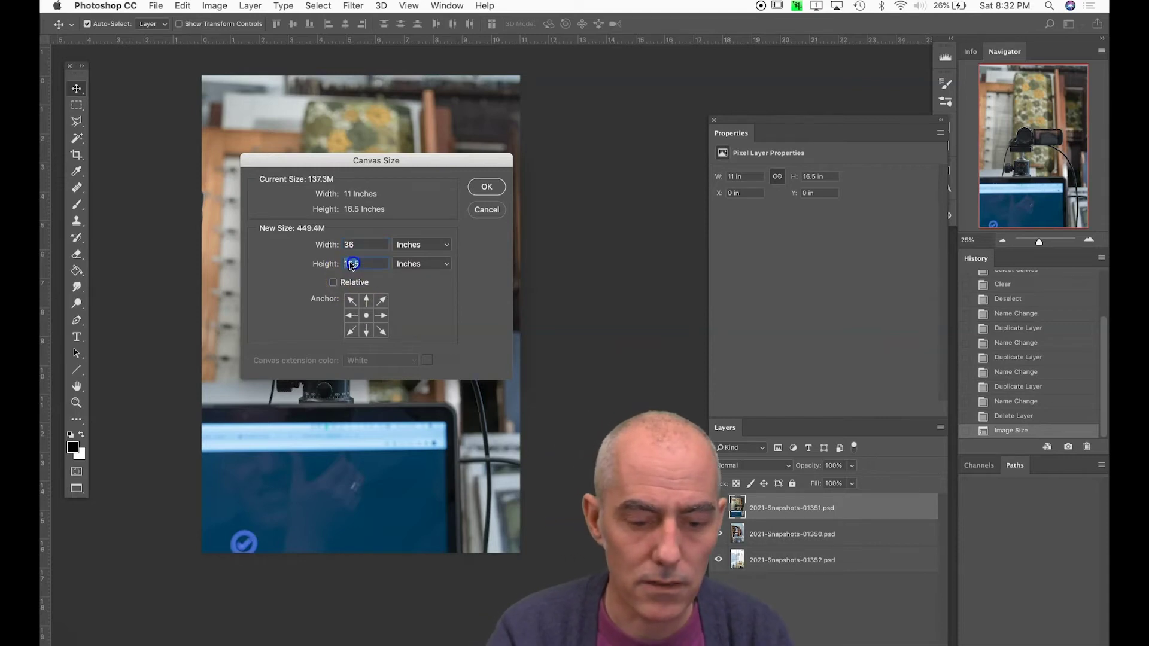
{"action": "key", "text": "Right"}
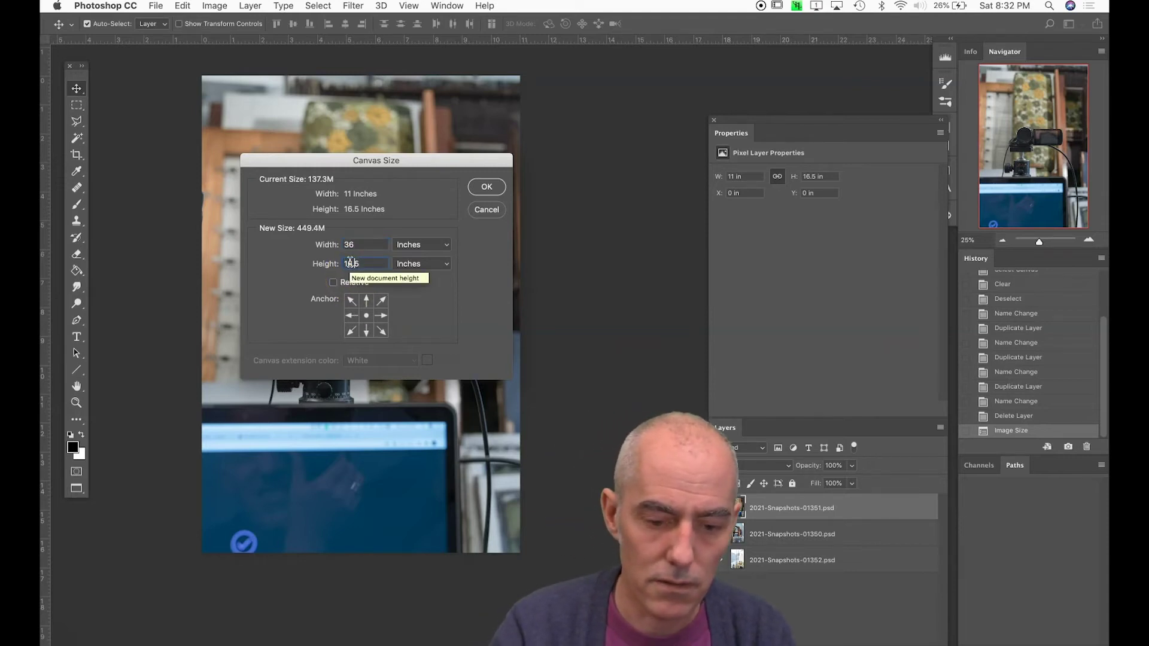
{"action": "key", "text": "BackSpace"}
{"action": "type", "text": "7"}
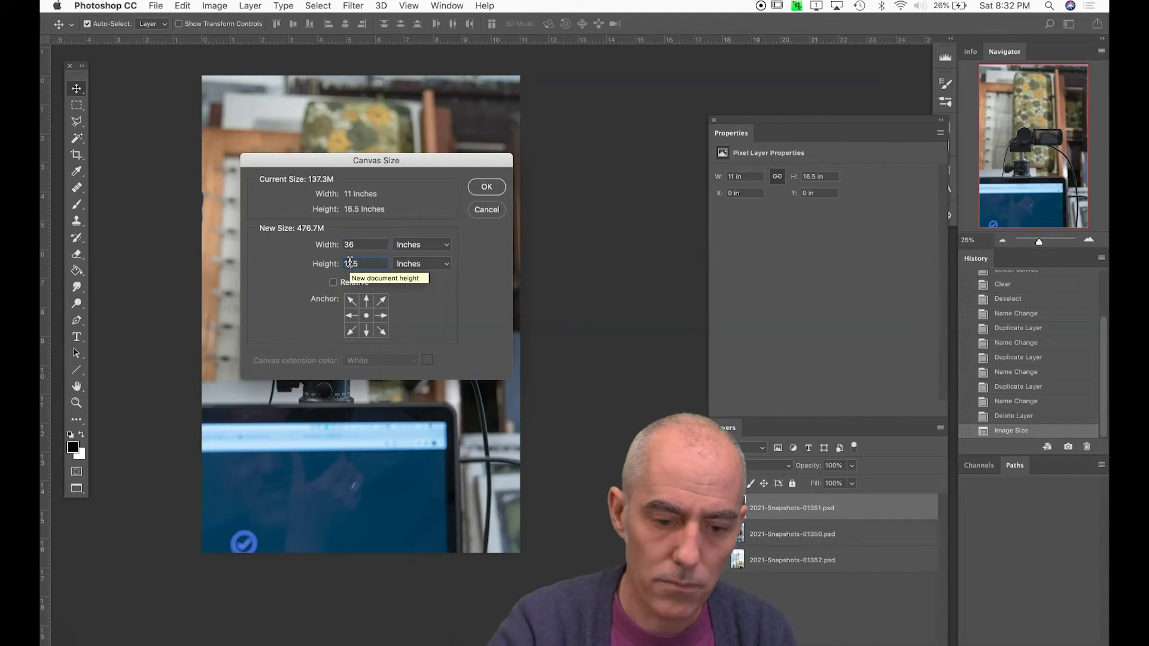
{"action": "left_click", "coordinate": [486, 187]}
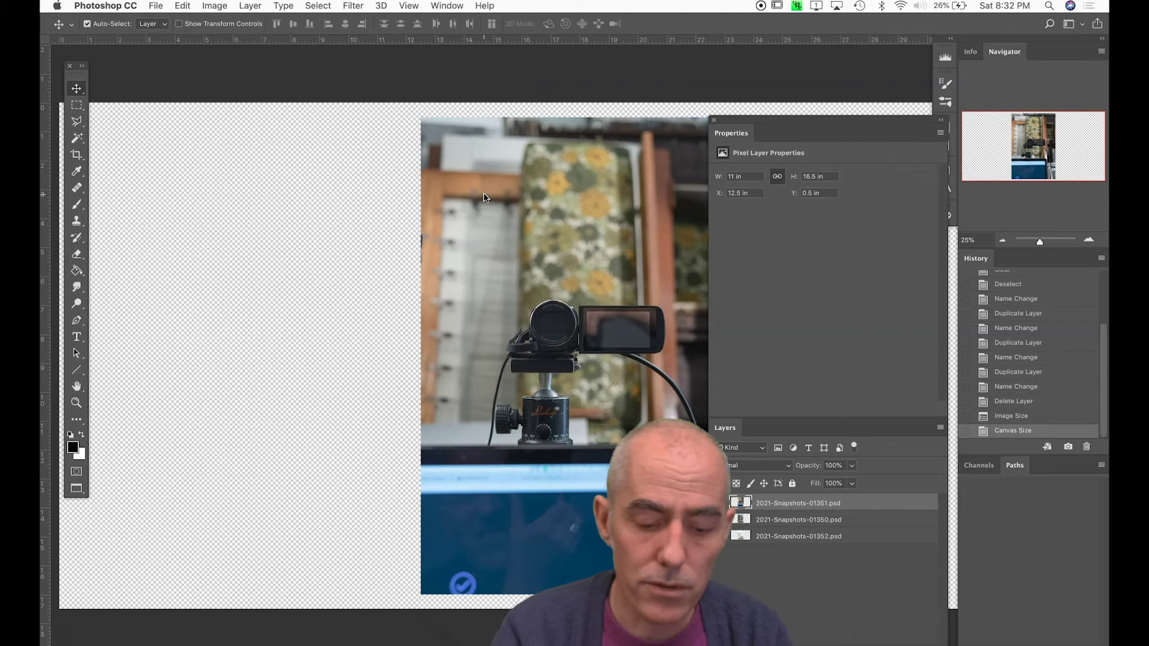
Dock the floating Properties and Layers group beside the Navigator and History column, and collapse that column to narrow icons.
{"action": "key", "text": "Tab"}
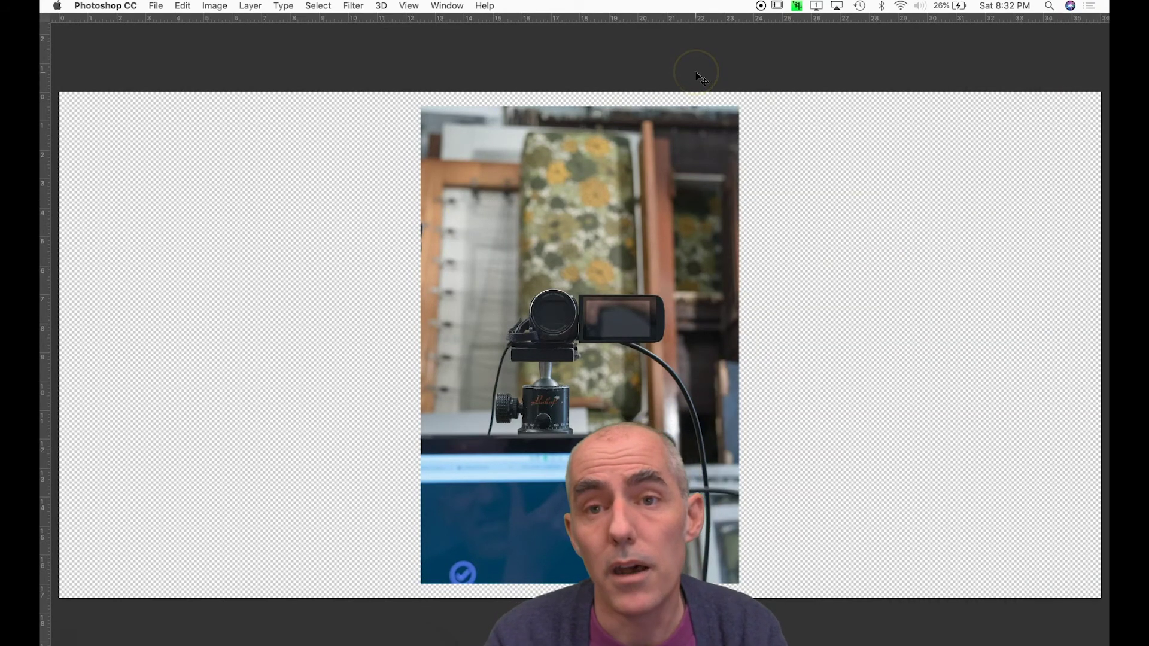
{"action": "key", "text": "Tab"}
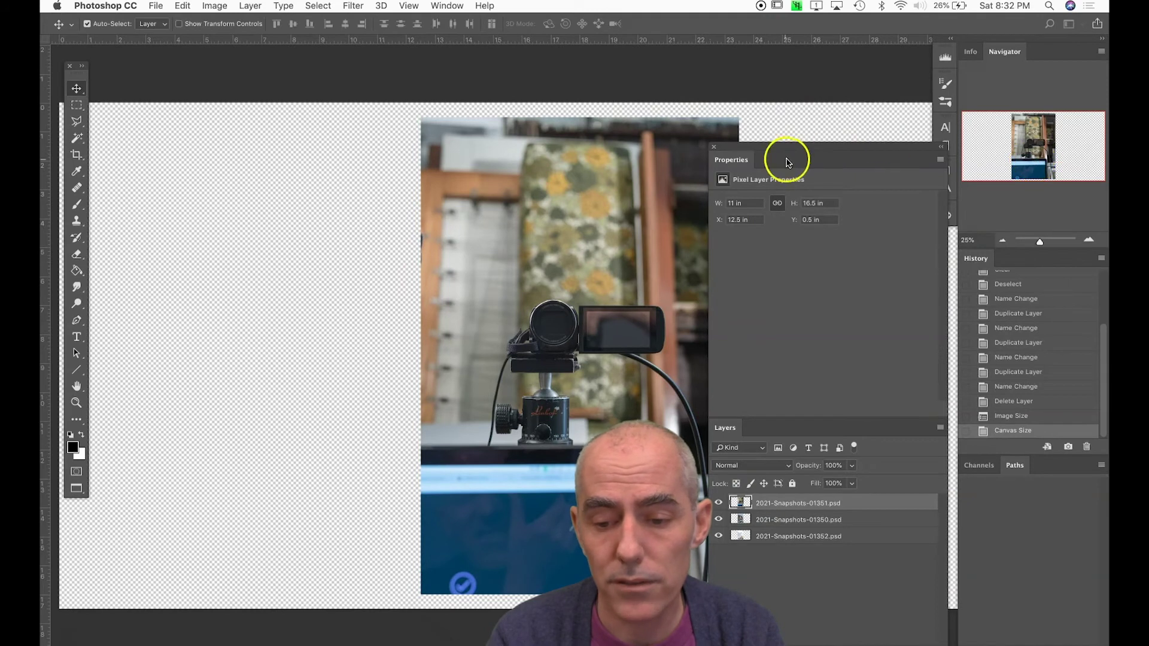
{"action": "left_click_drag", "start_coordinate": [772, 149], "coordinate": [962, 60]}
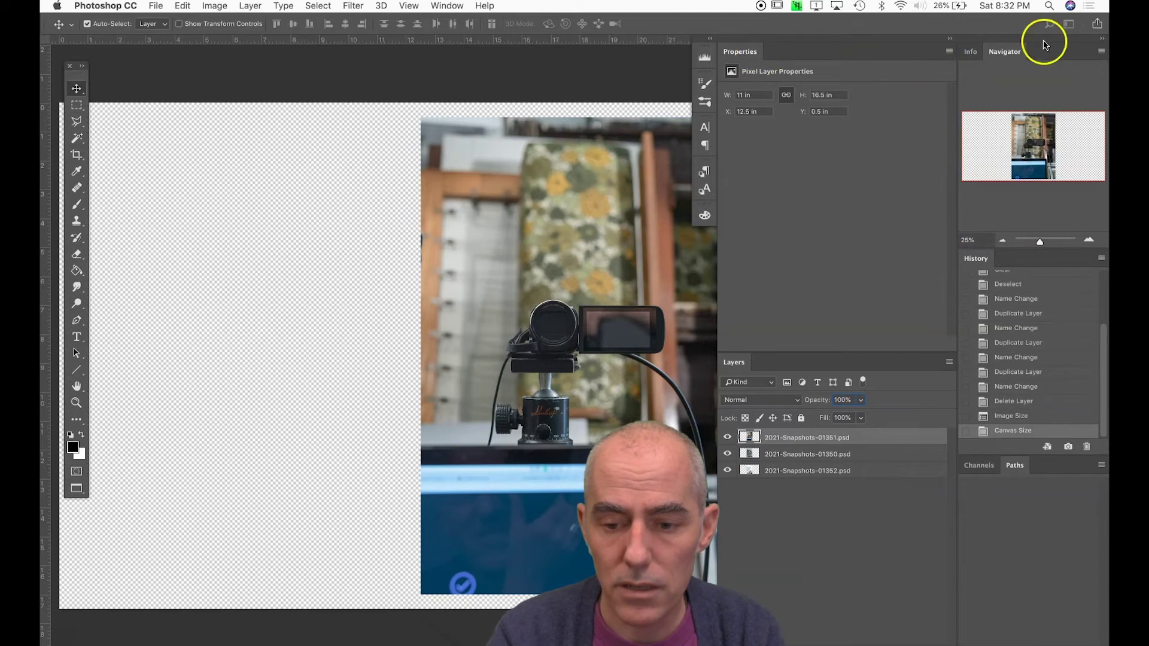
{"action": "left_click", "coordinate": [1099, 40]}
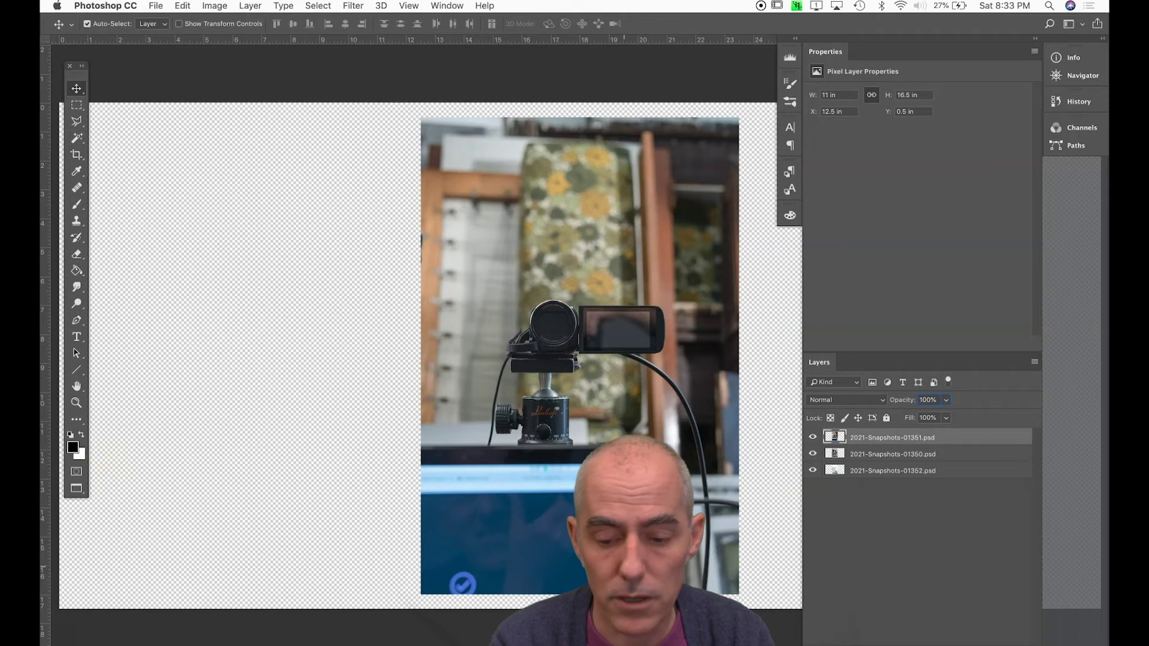
{"action": "left_click", "coordinate": [876, 471]}
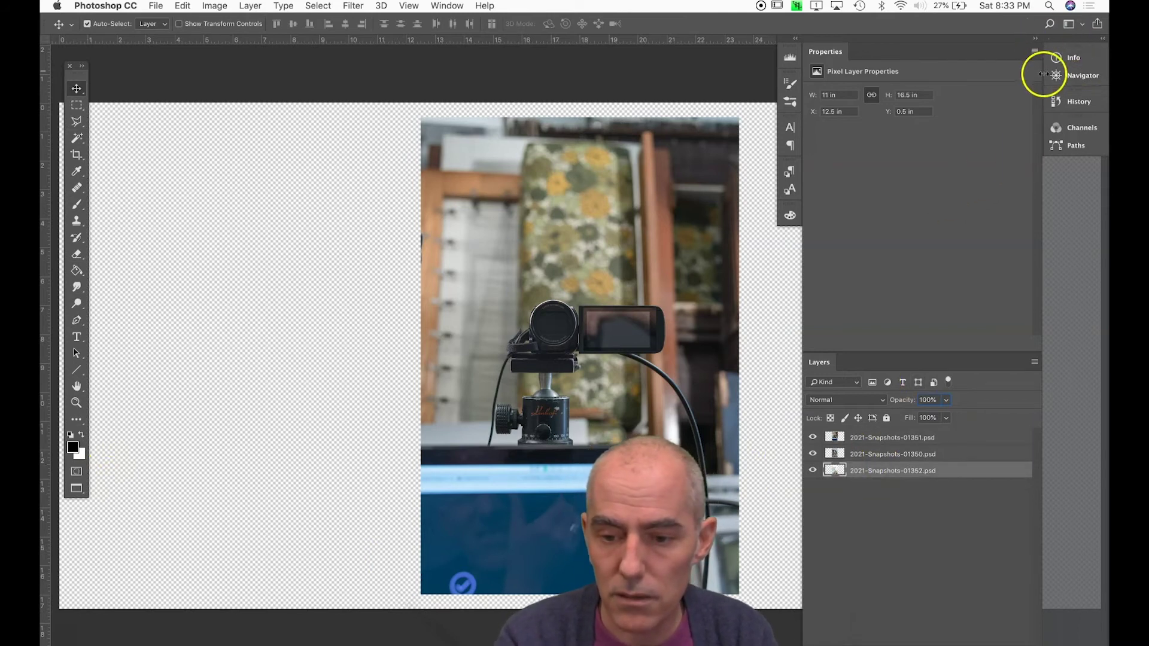
{"action": "left_click_drag", "start_coordinate": [1043, 71], "coordinate": [1080, 84]}
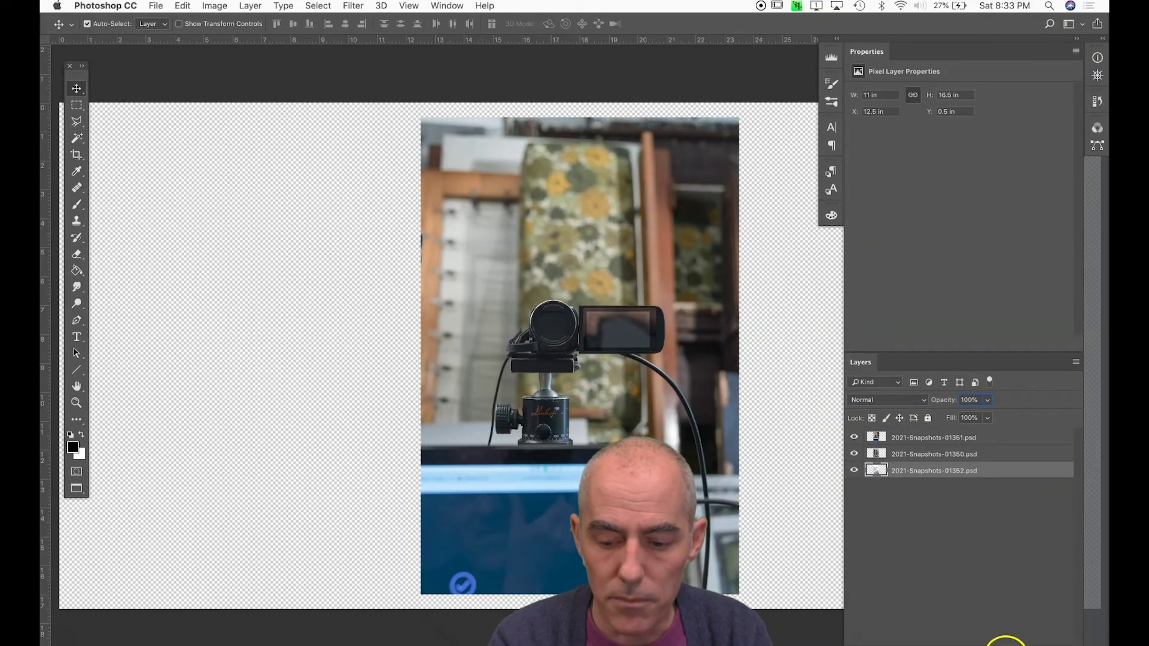
Add a new layer named "paper white" and place it beneath the three photo layers.
{"action": "left_click", "coordinate": [1045, 637]}
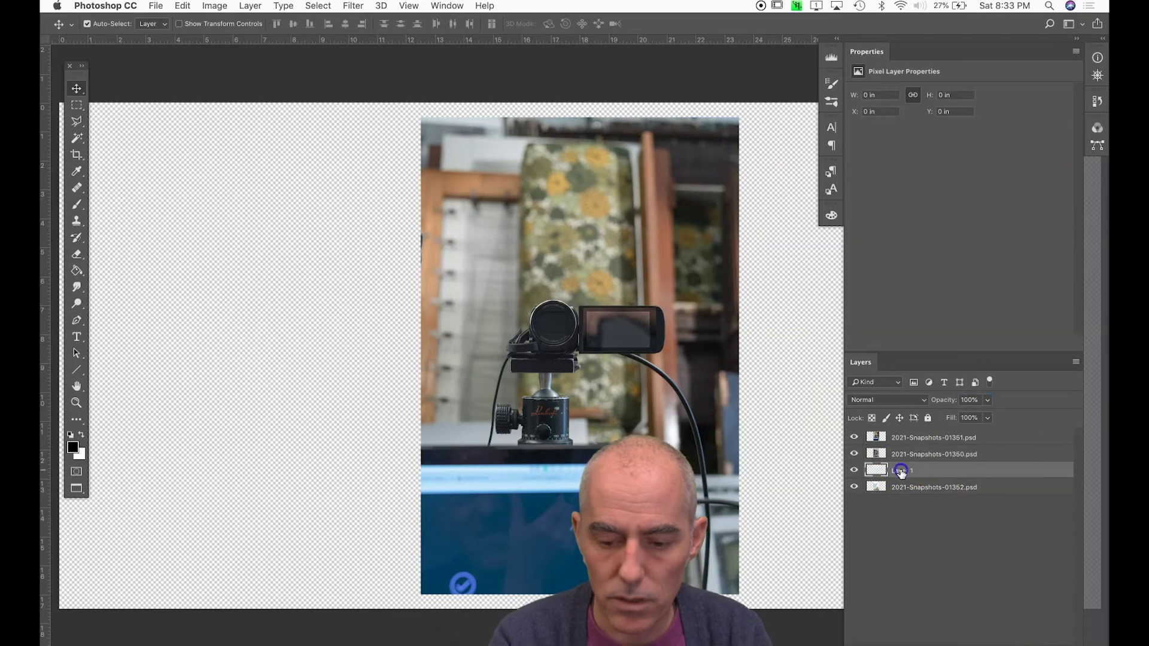
{"action": "double_click", "coordinate": [901, 471]}
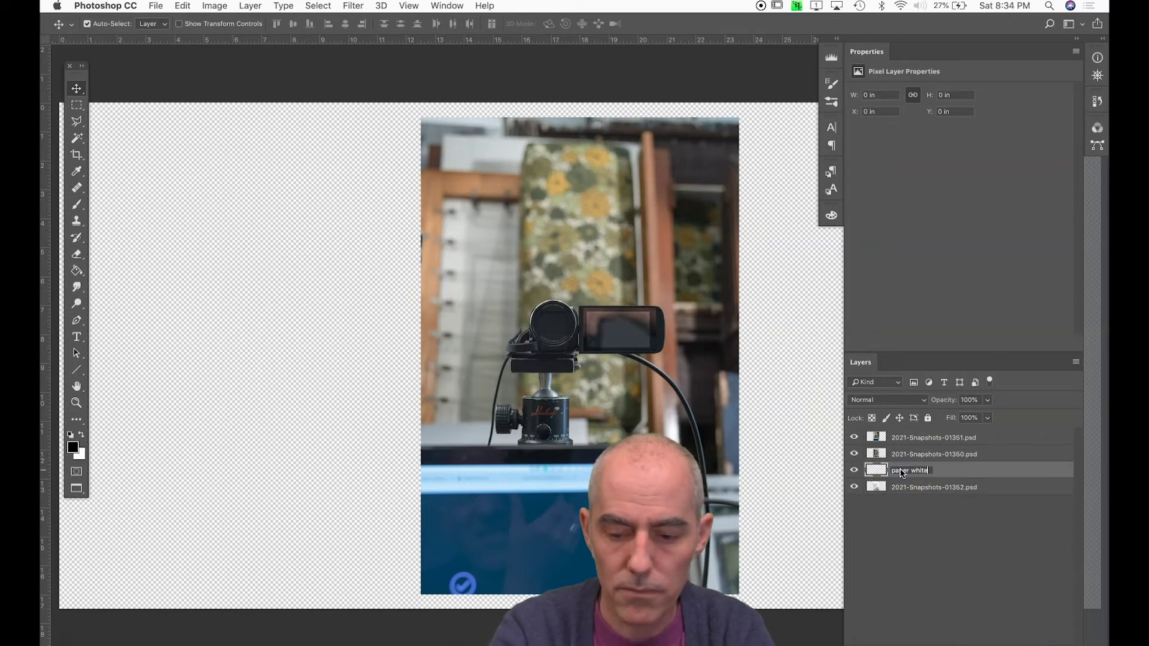
{"action": "mouse_move", "coordinate": [906, 477]}
{"action": "left_mouse_down"}
{"action": "mouse_move", "coordinate": [924, 472]}
{"action": "mouse_move", "coordinate": [925, 487]}
{"action": "left_mouse_up"}
Swap the foreground colour to white and fill the "paper white" layer with it using the Paint Bucket tool.
{"action": "key", "text": "g"}
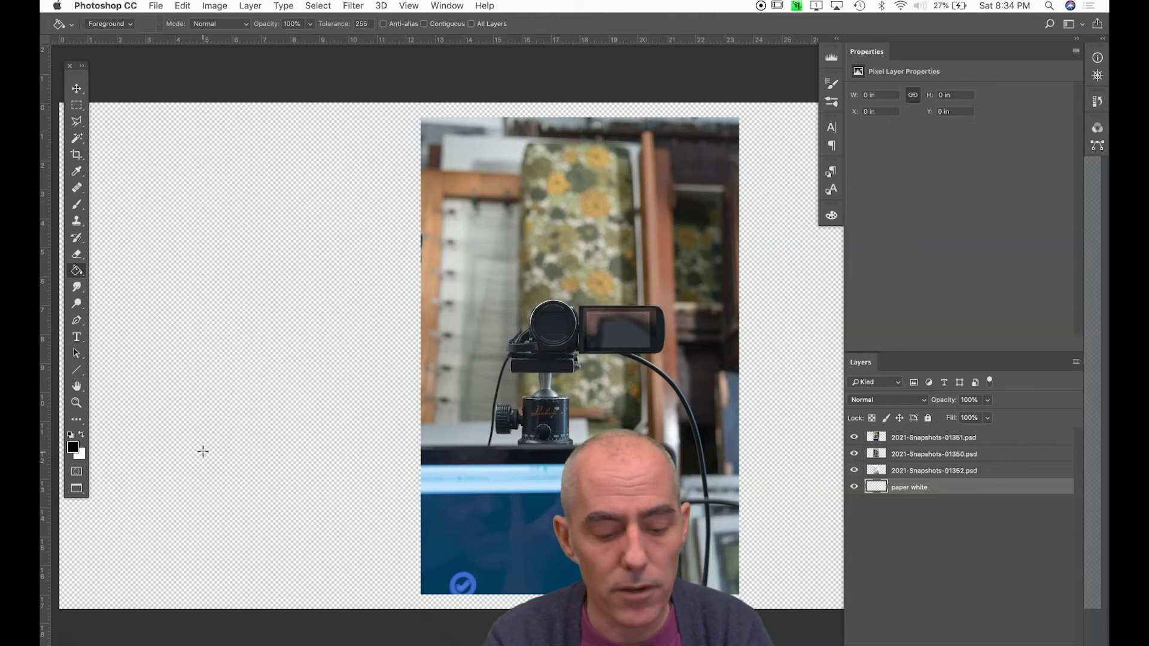
{"action": "key", "text": "x"}
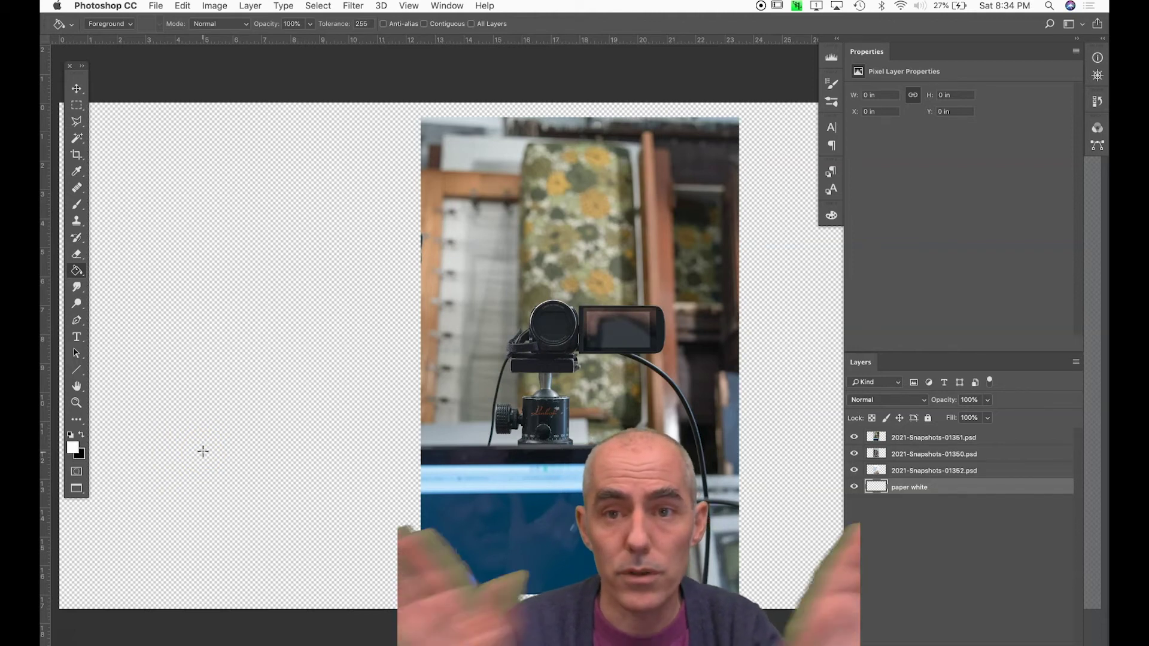
{"action": "left_click", "coordinate": [71, 436]}
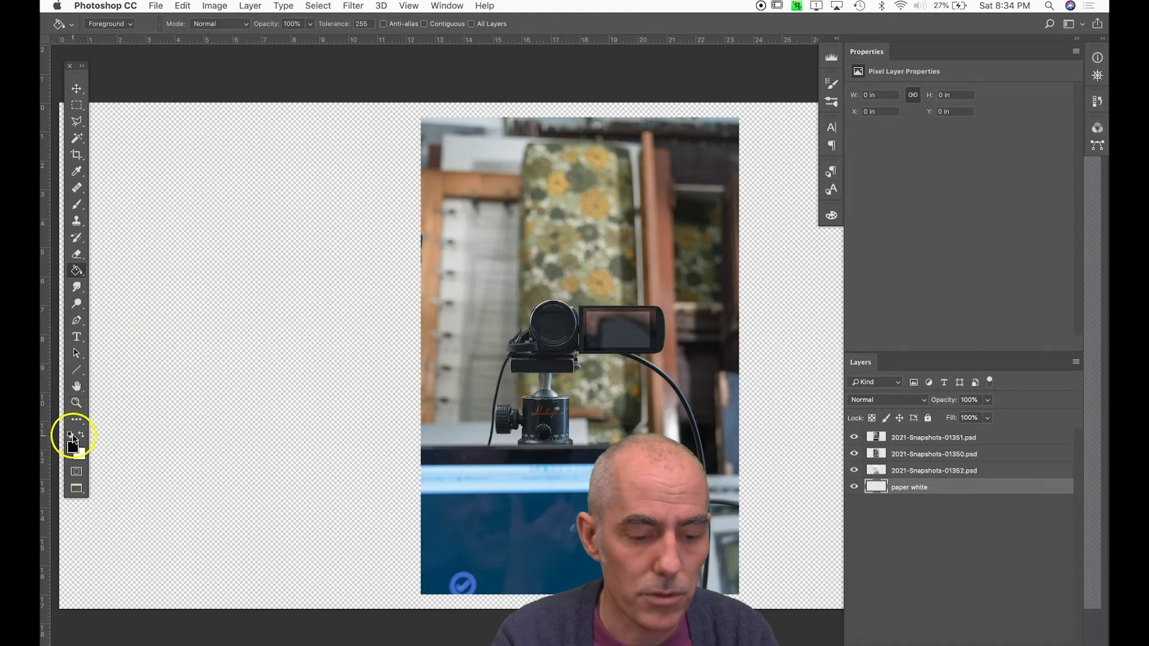
{"action": "left_click", "coordinate": [81, 435]}
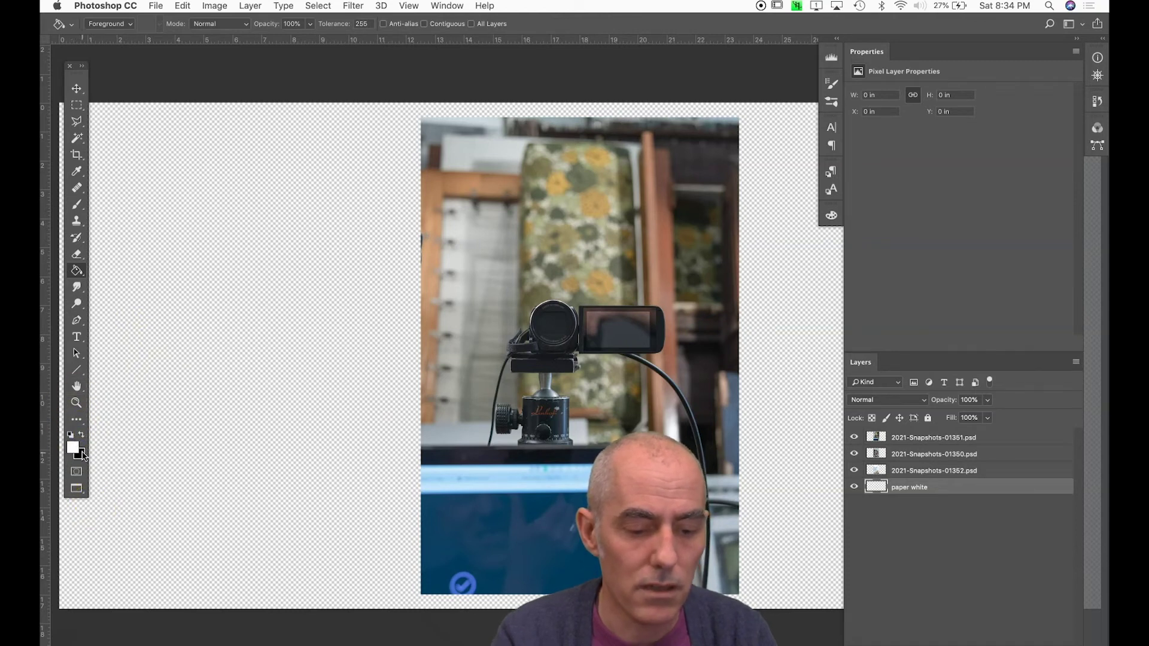
{"action": "left_click", "coordinate": [214, 415]}
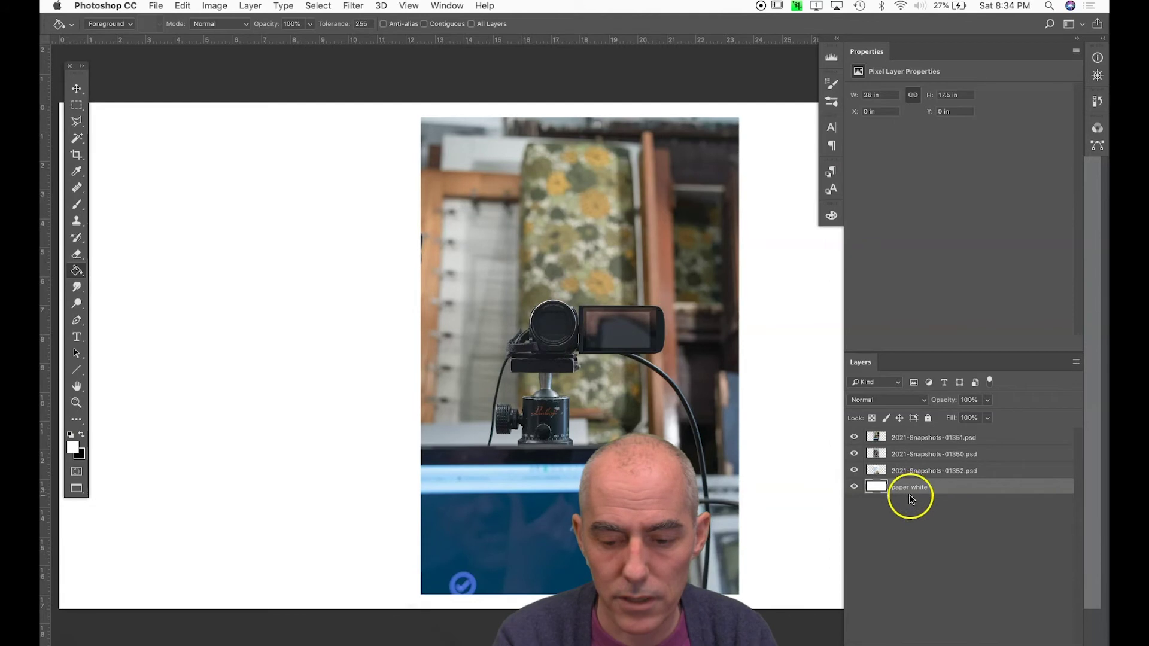
Narrow the Properties and Layers column to give the whole canvas more room, with the Move tool active.
{"action": "key", "text": "v"}
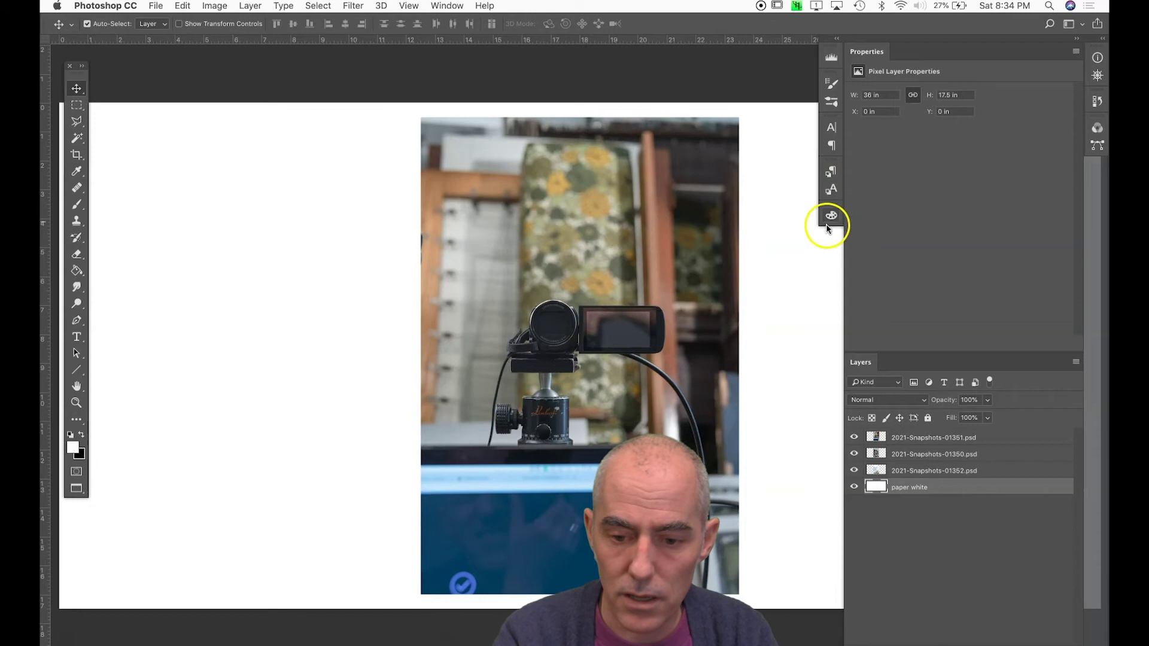
{"action": "left_click_drag", "start_coordinate": [842, 254], "coordinate": [954, 254]}
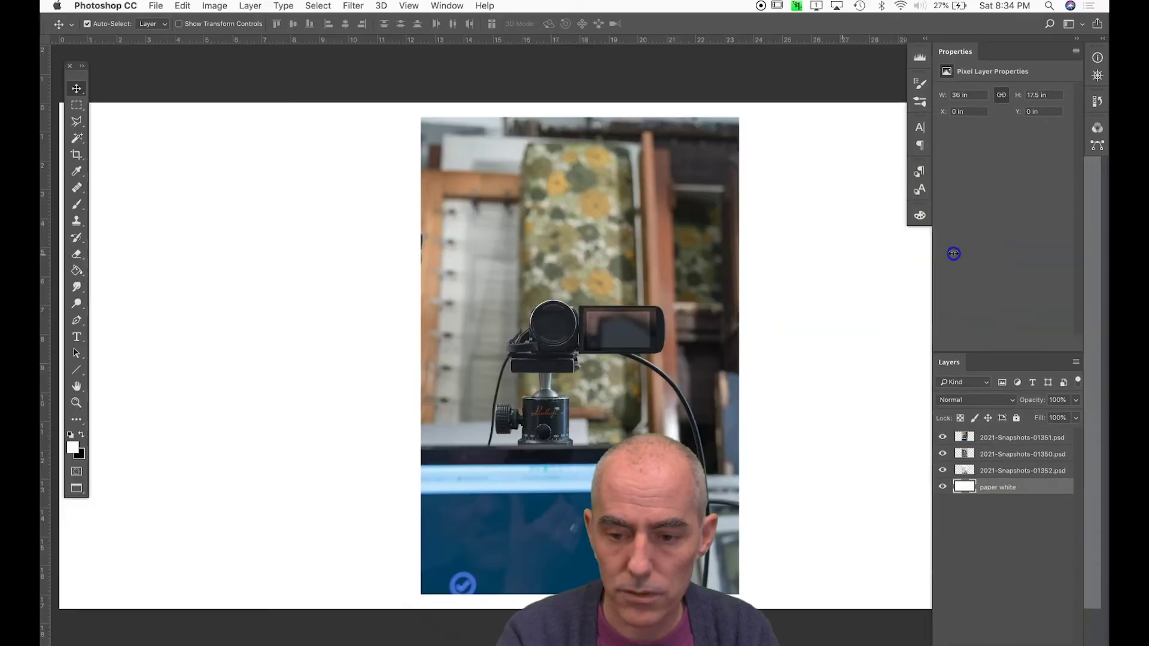
{"action": "key", "text": "super+minus"}
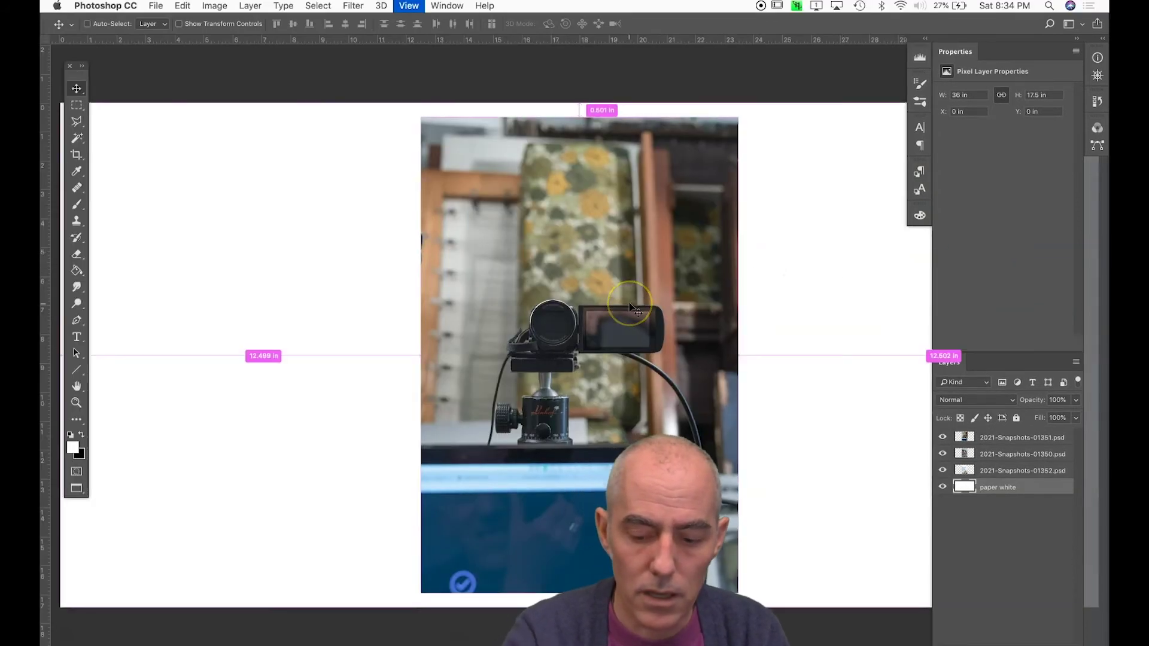
{"action": "scroll", "coordinate": [630, 307], "scroll_direction": "right", "scroll_amount": 5}
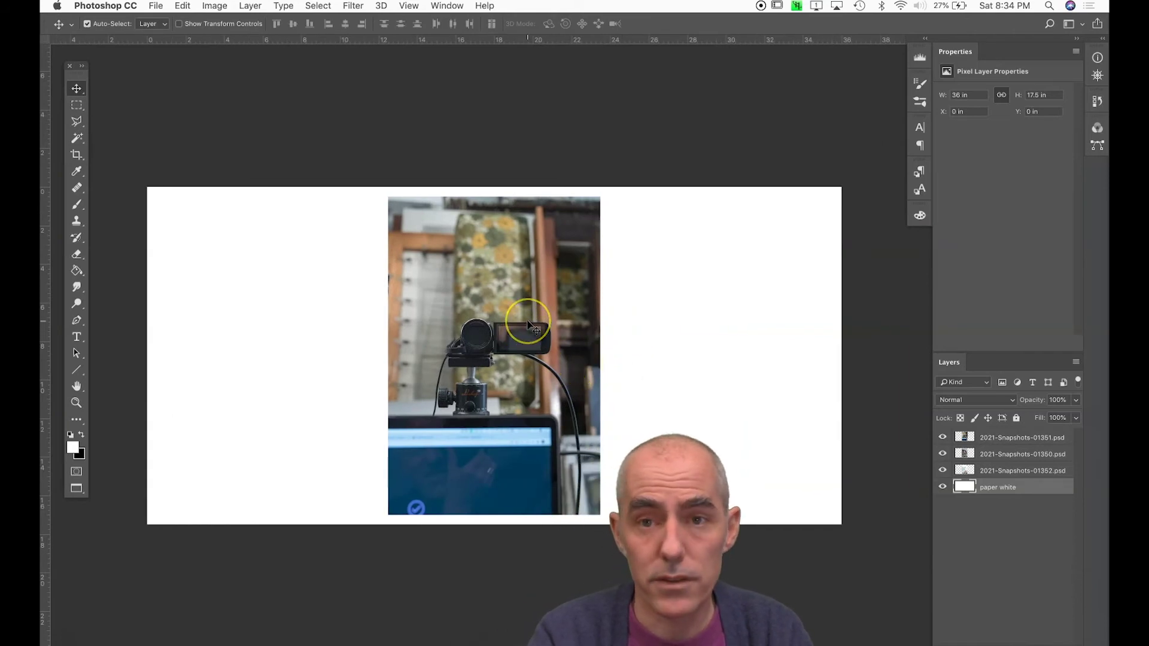
{"action": "scroll", "coordinate": [526, 282], "scroll_direction": "down", "scroll_amount": 4}
{"action": "scroll", "coordinate": [525, 318], "scroll_direction": "up", "scroll_amount": 2}
{"action": "scroll", "coordinate": [524, 320], "scroll_direction": "up", "scroll_amount": 1}
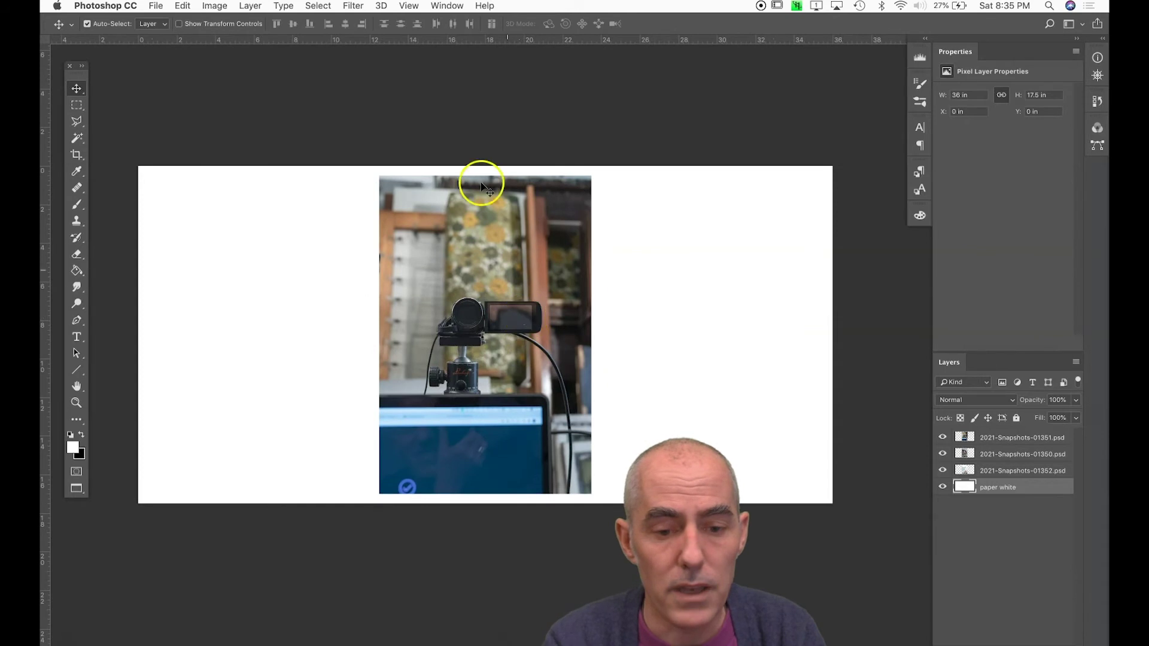
Turn on snapping and check the Snap To targets and the Smart Guides display option.
{"action": "left_click", "coordinate": [447, 5]}
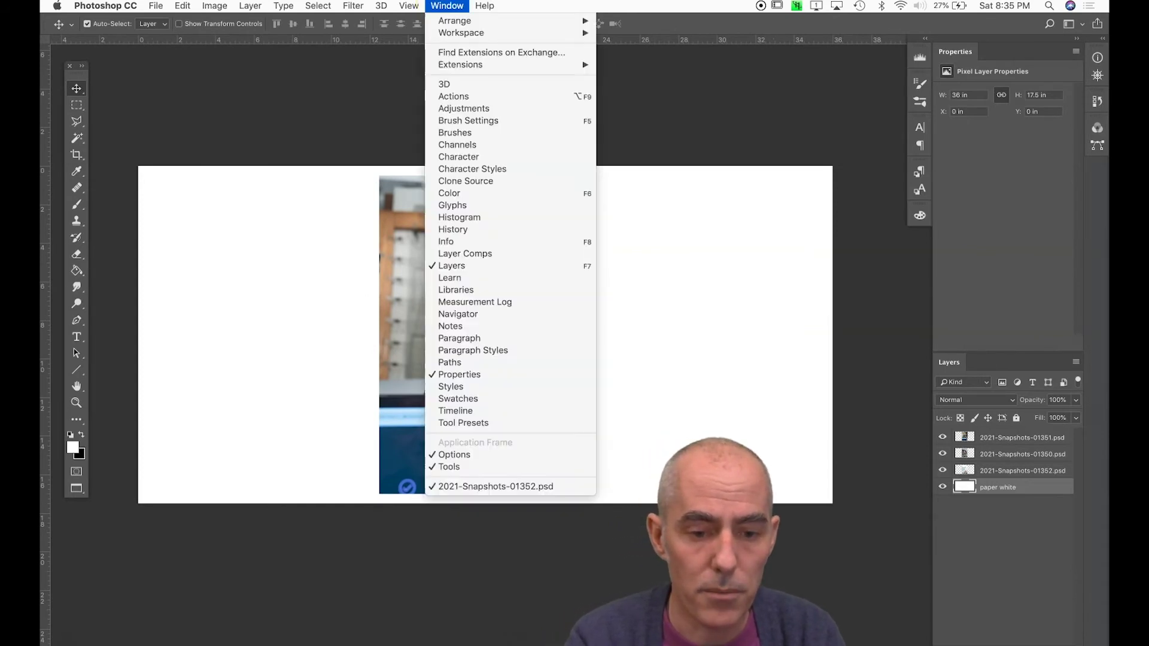
{"action": "mouse_move", "coordinate": [411, 5]}
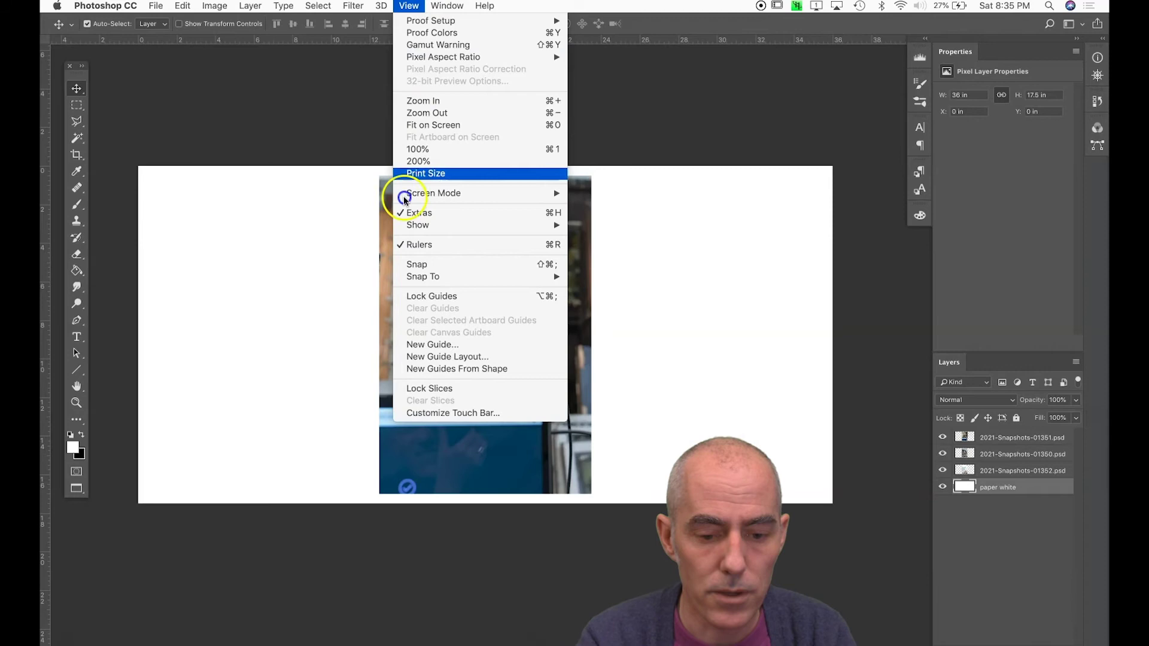
{"action": "left_click", "coordinate": [404, 264]}
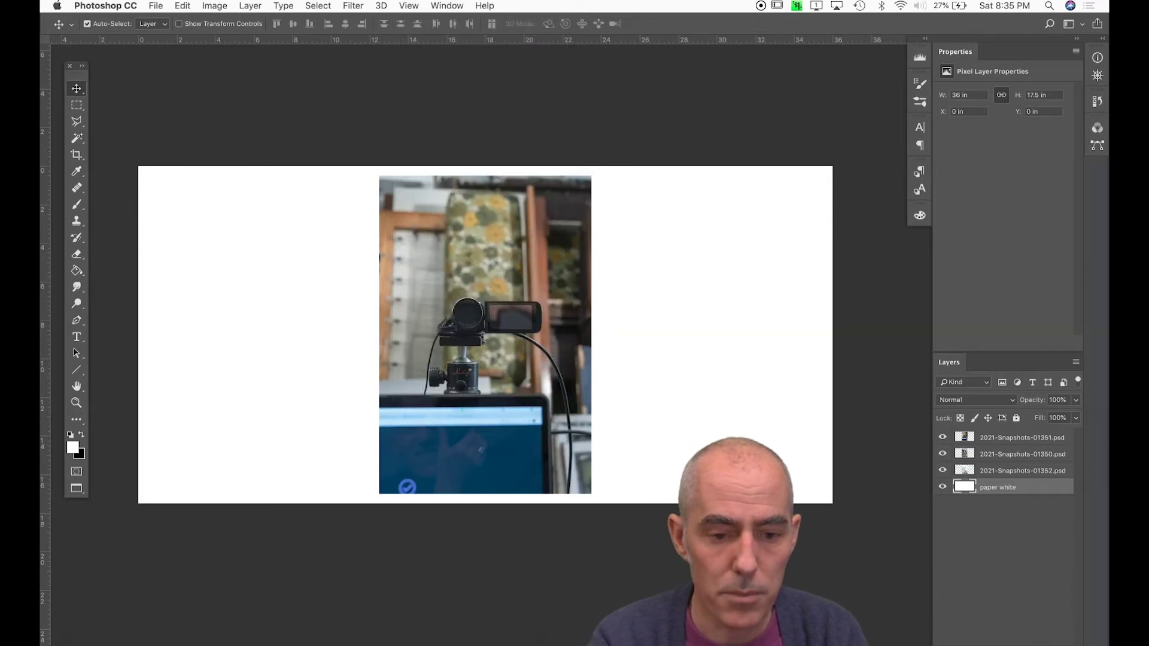
{"action": "left_click", "coordinate": [409, 5]}
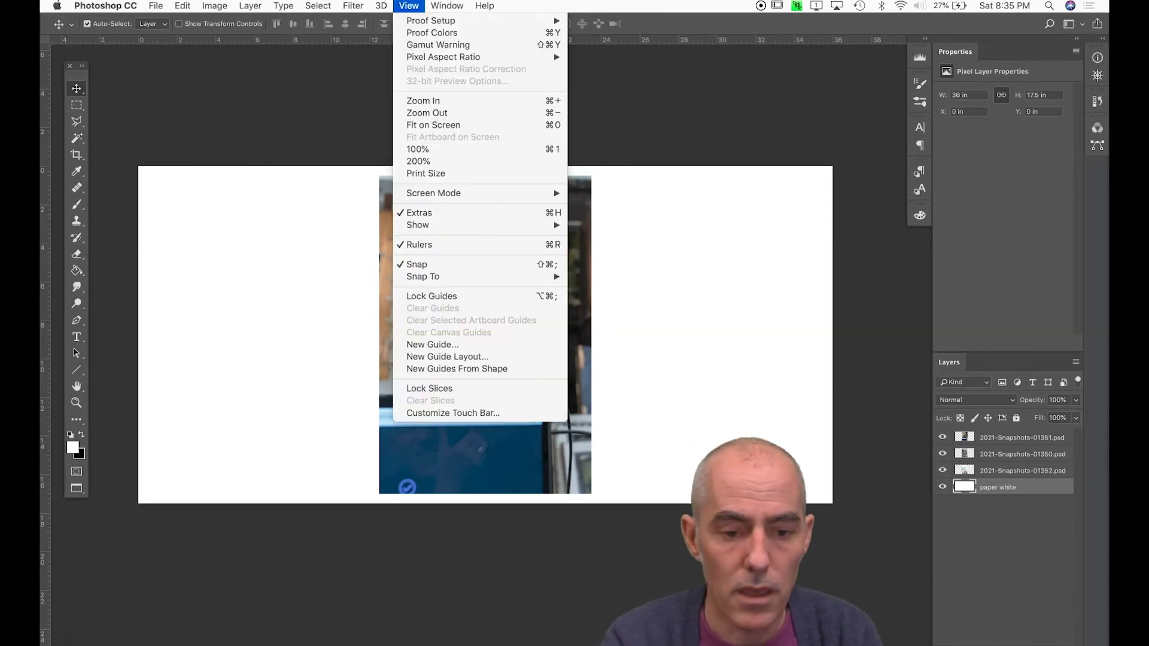
{"action": "mouse_move", "coordinate": [423, 278]}
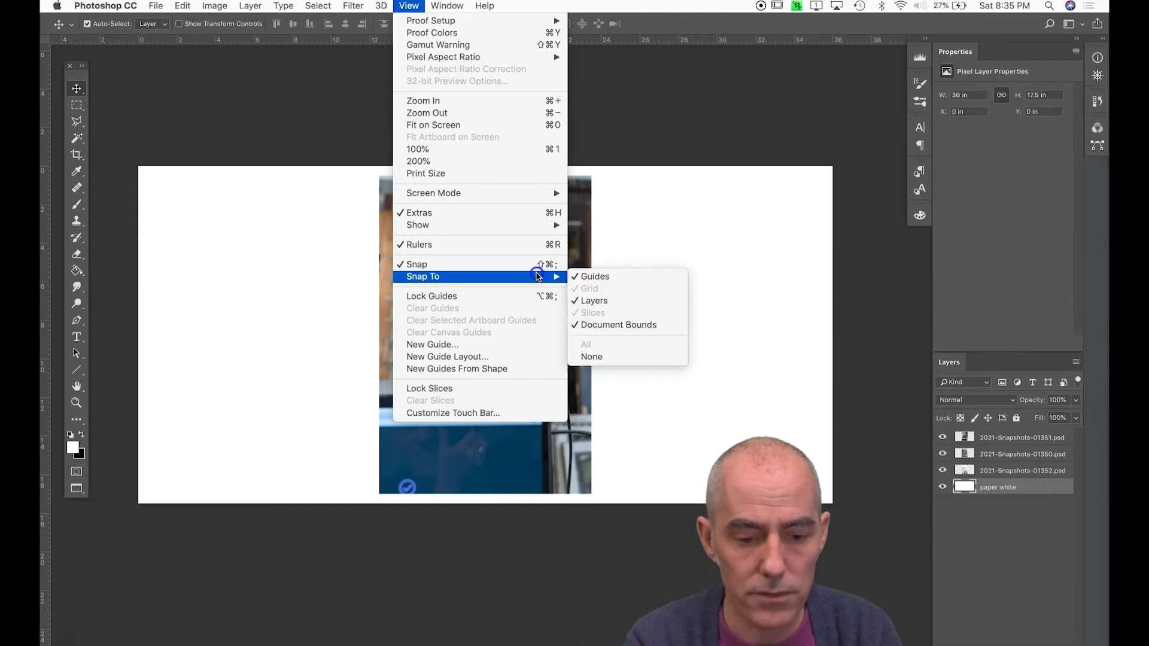
{"action": "mouse_move", "coordinate": [525, 230]}
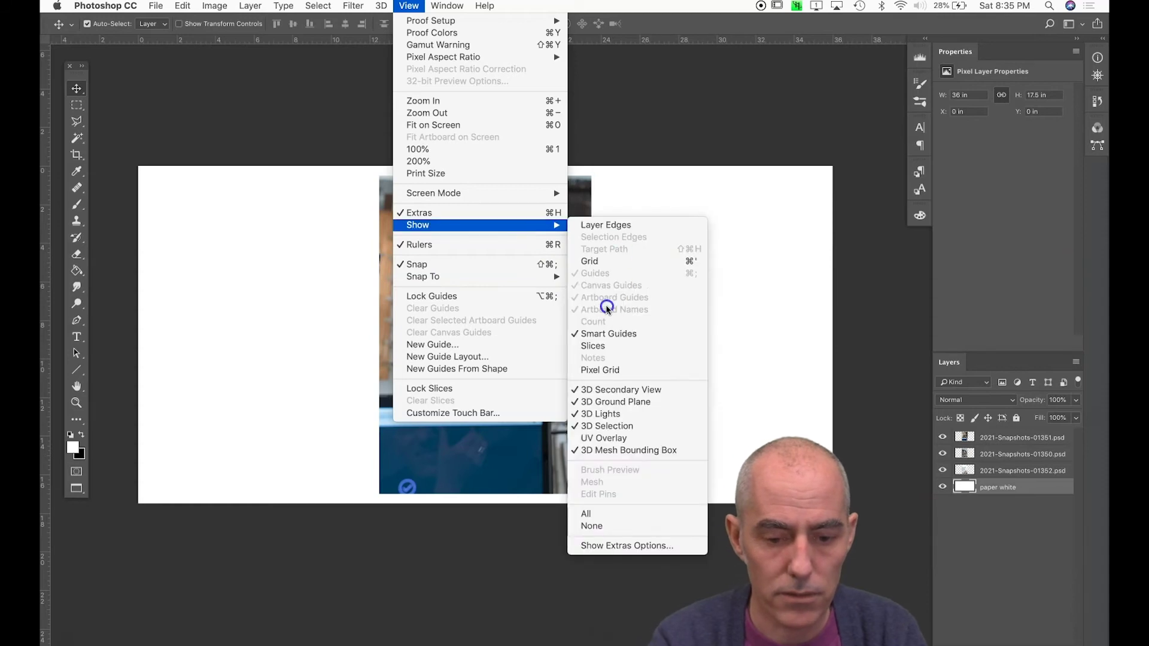
{"action": "left_click", "coordinate": [594, 339]}
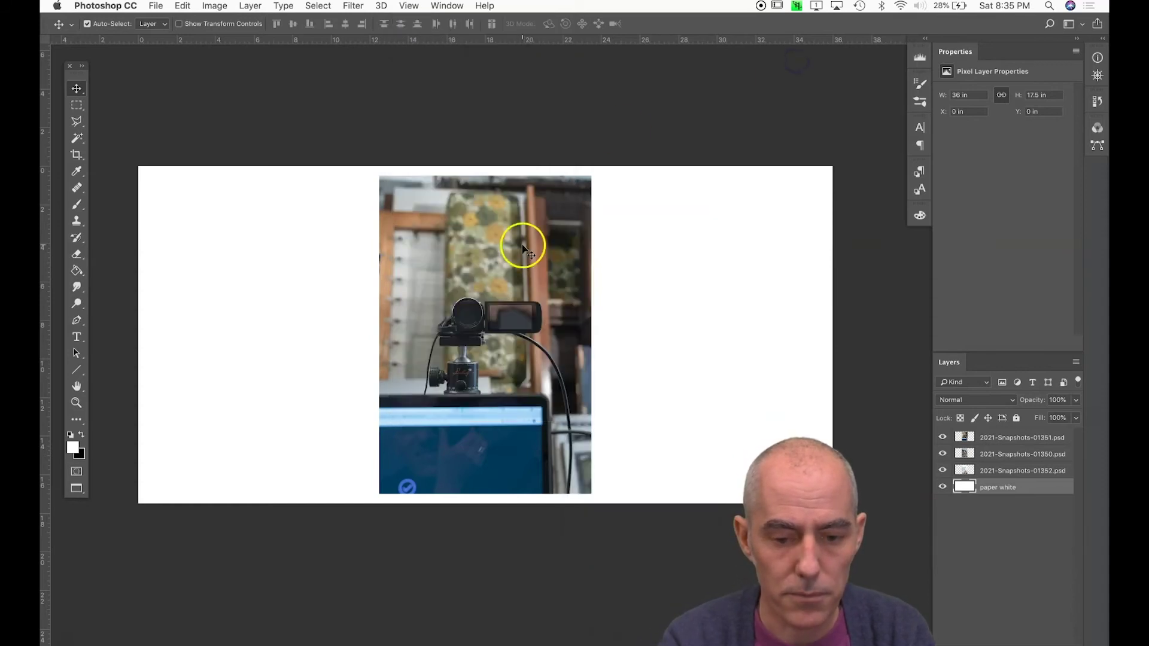
Move the video camera photo 11.5 inches left so that it sits at X 1 in, keeping its vertical position.
{"action": "left_click_drag", "start_coordinate": [518, 268], "coordinate": [430, 265]}
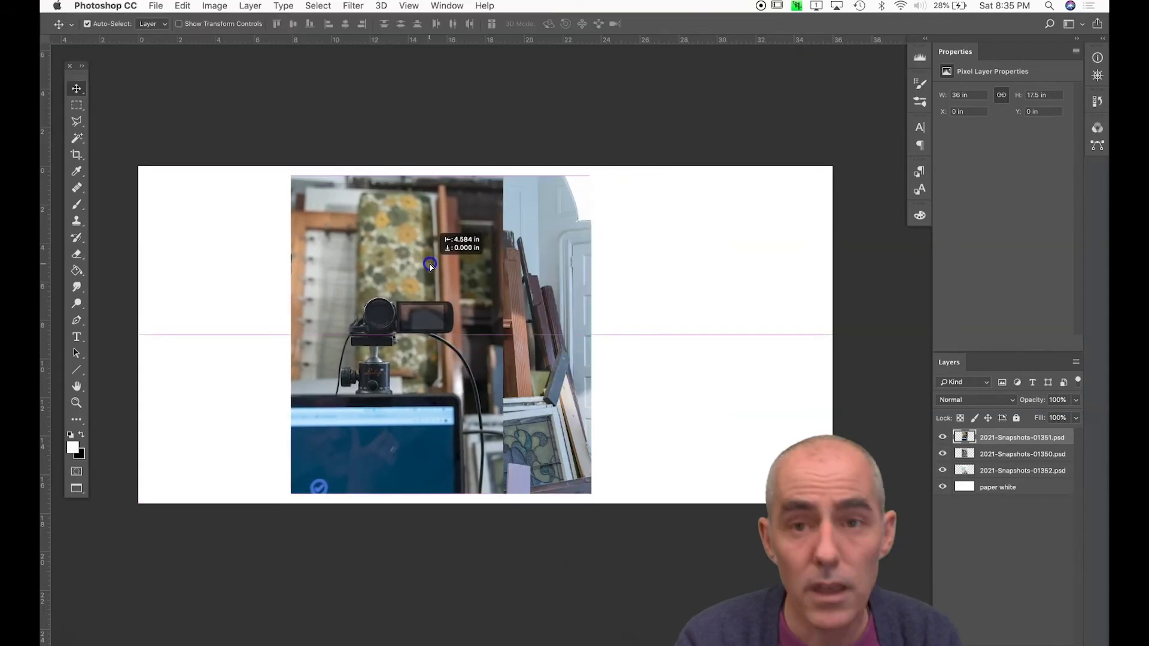
{"action": "left_click_drag", "start_coordinate": [430, 265], "coordinate": [297, 267]}
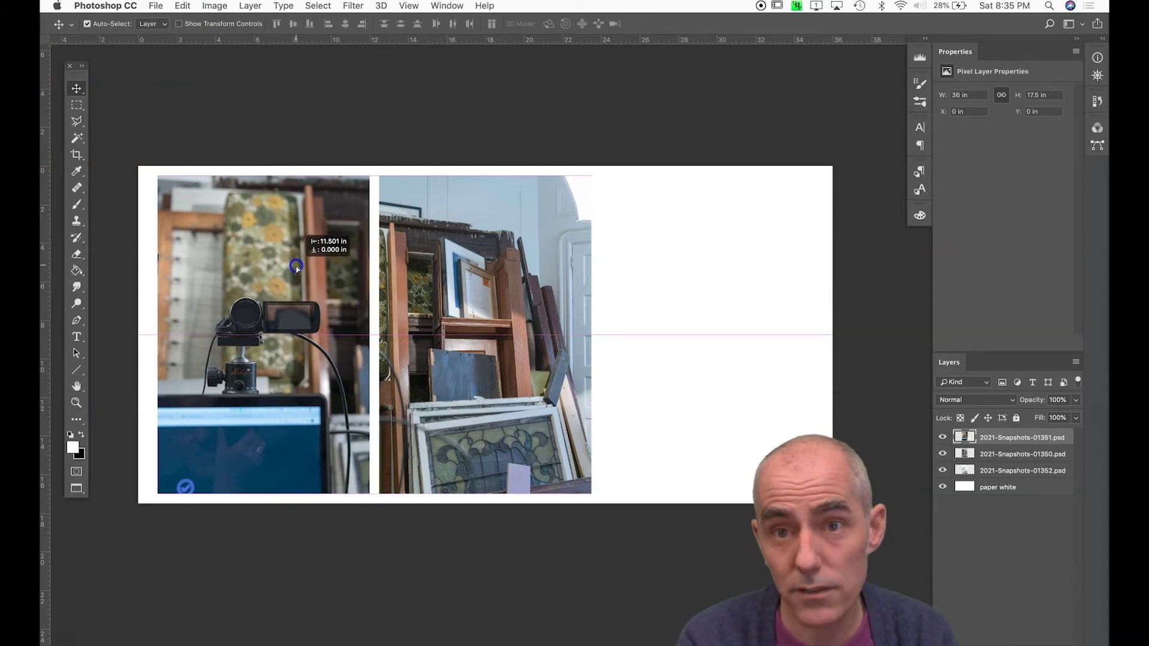
{"action": "left_click_drag", "start_coordinate": [296, 267], "coordinate": [296, 267]}
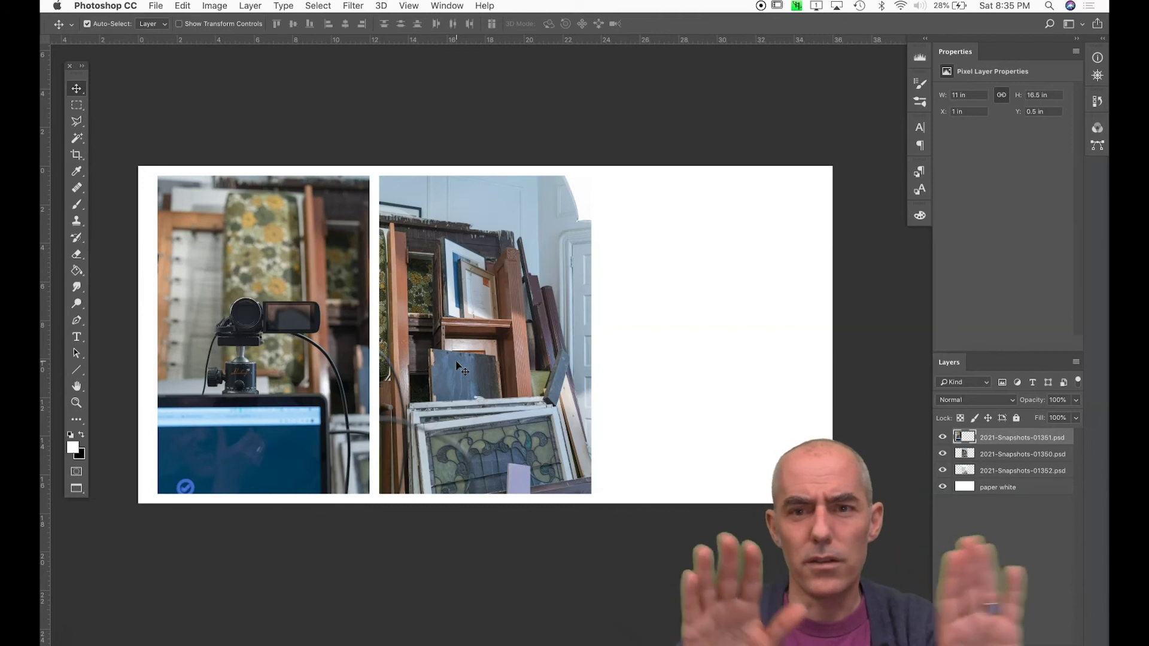
Move the umbrella photo to the right side of the canvas and position the stacked-frames photo in the centre at X 12.5 in.
{"action": "left_click_drag", "start_coordinate": [463, 366], "coordinate": [515, 352]}
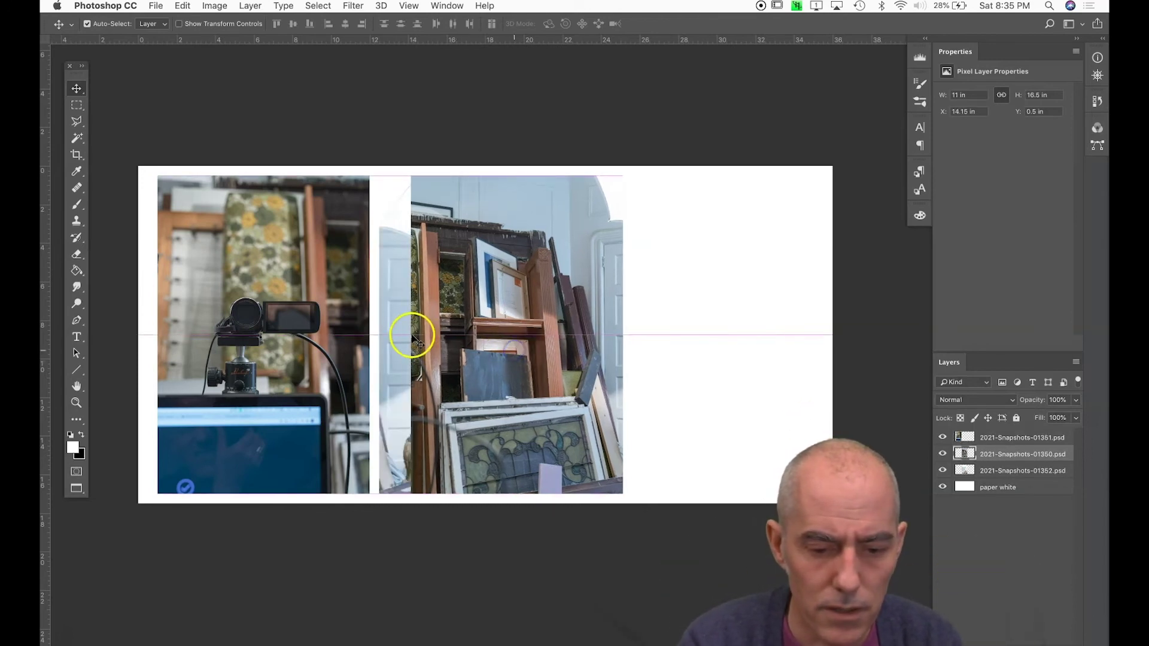
{"action": "left_click_drag", "start_coordinate": [403, 320], "coordinate": [621, 323]}
{"action": "left_click_drag", "start_coordinate": [483, 314], "coordinate": [449, 315]}
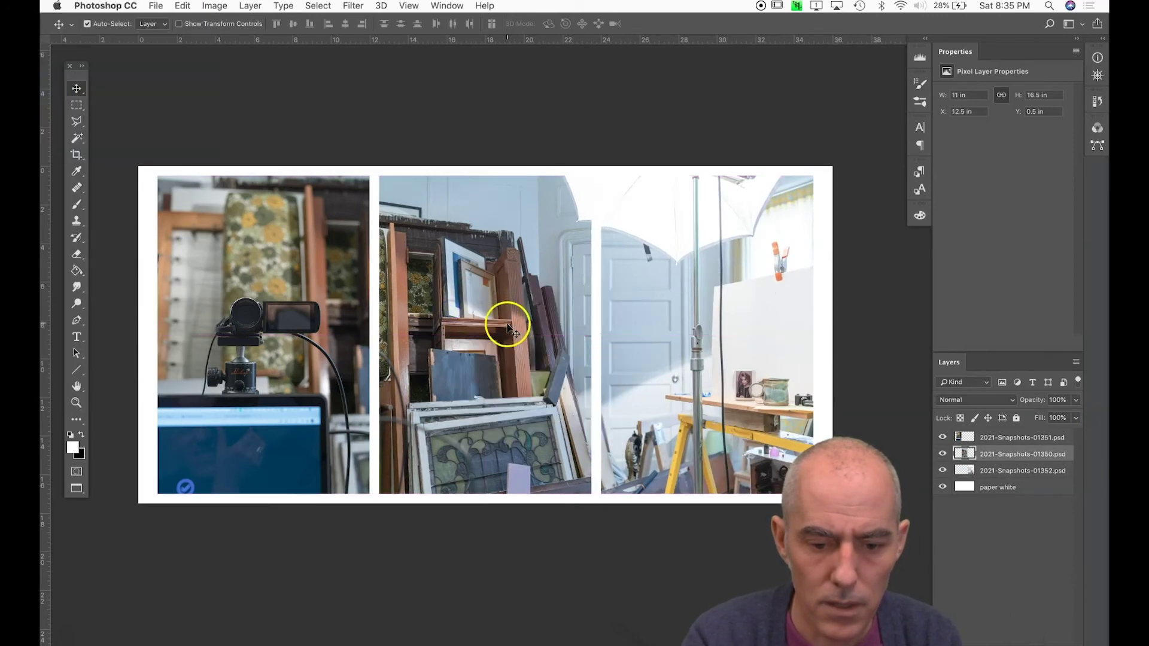
{"action": "left_click_drag", "start_coordinate": [507, 319], "coordinate": [496, 317]}
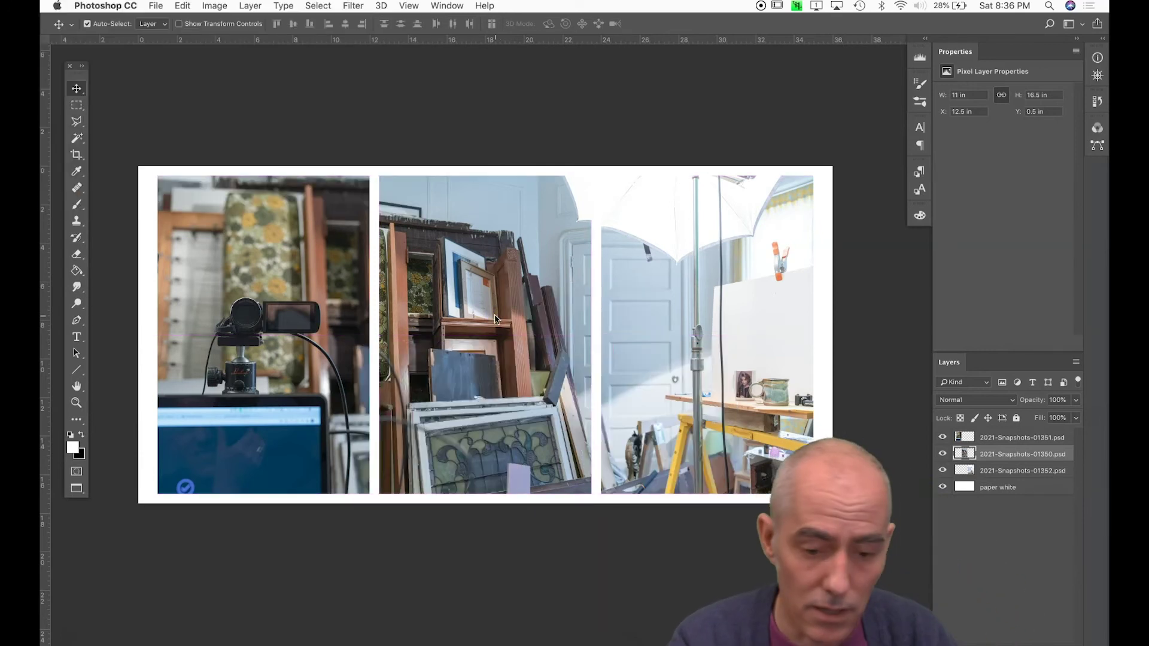
Nudge the video camera photo right to X 1.16 in, narrowing its gap to the middle photo.
{"action": "left_click", "coordinate": [318, 358]}
{"action": "key", "text": "Right"}
{"action": "key", "text": "Right"}
{"action": "key", "text": "Right"}
{"action": "key", "text": "Right"}
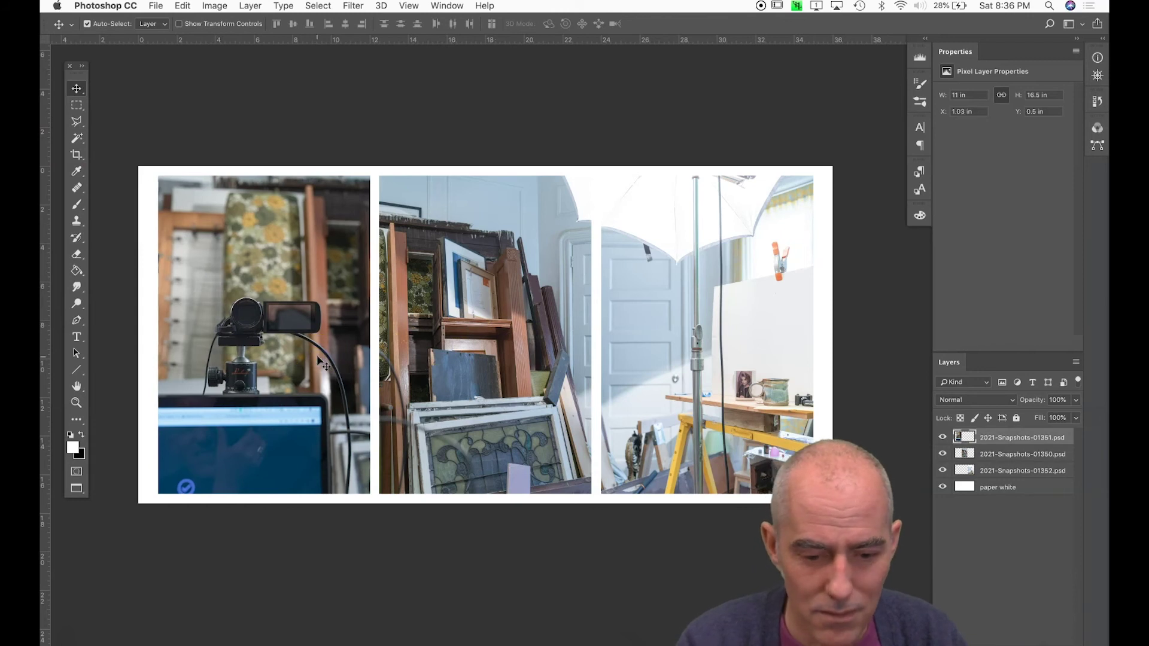
{"action": "key", "text": "Right"}
{"action": "key", "text": "Right"}
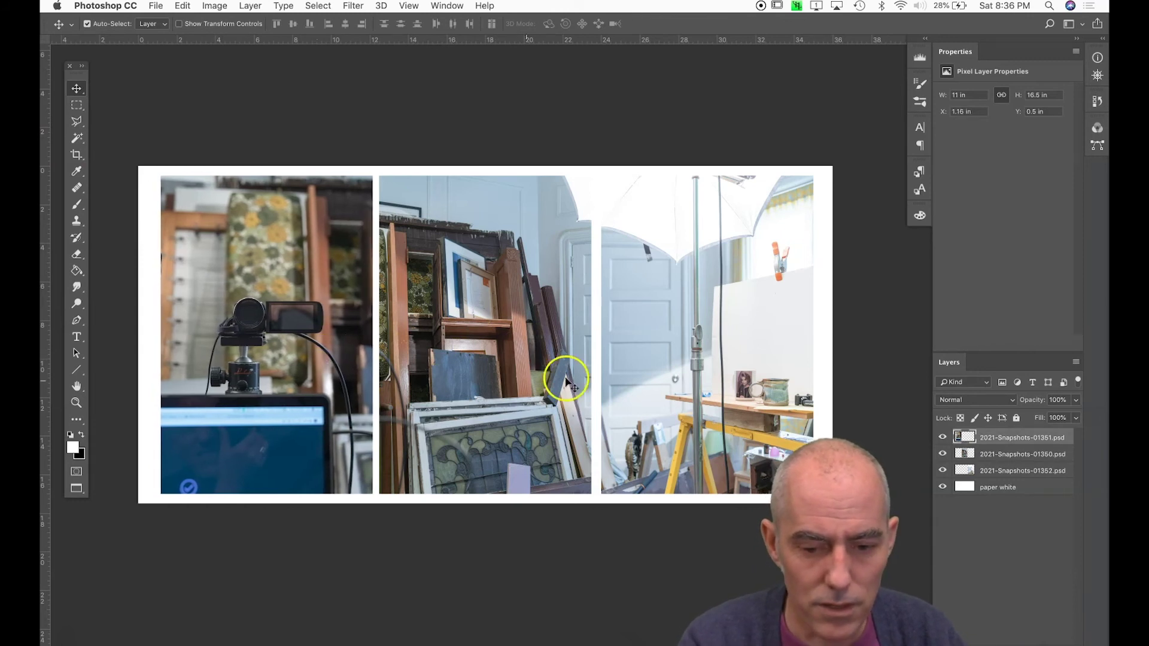
Nudge the umbrella photo left to X 23.8 in, bringing it closer to the middle photo.
{"action": "left_click", "coordinate": [688, 365]}
{"action": "key", "text": "Left"}
{"action": "key", "text": "Left"}
{"action": "key", "text": "Left"}
{"action": "key", "text": "Left"}
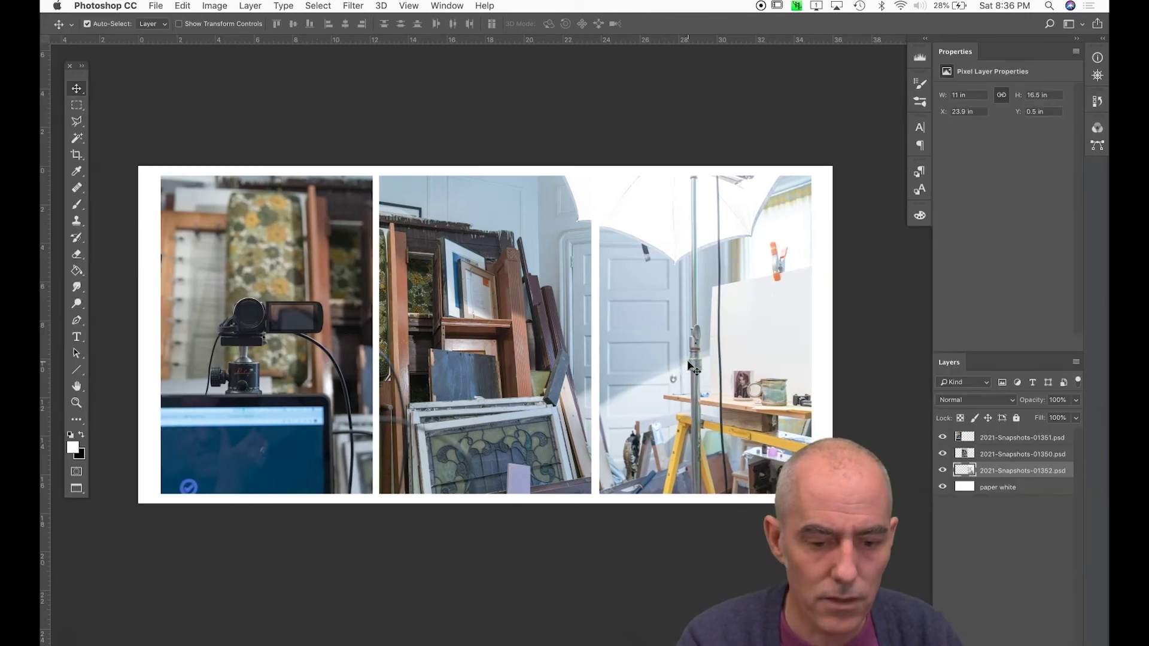
{"action": "key", "text": "Left"}
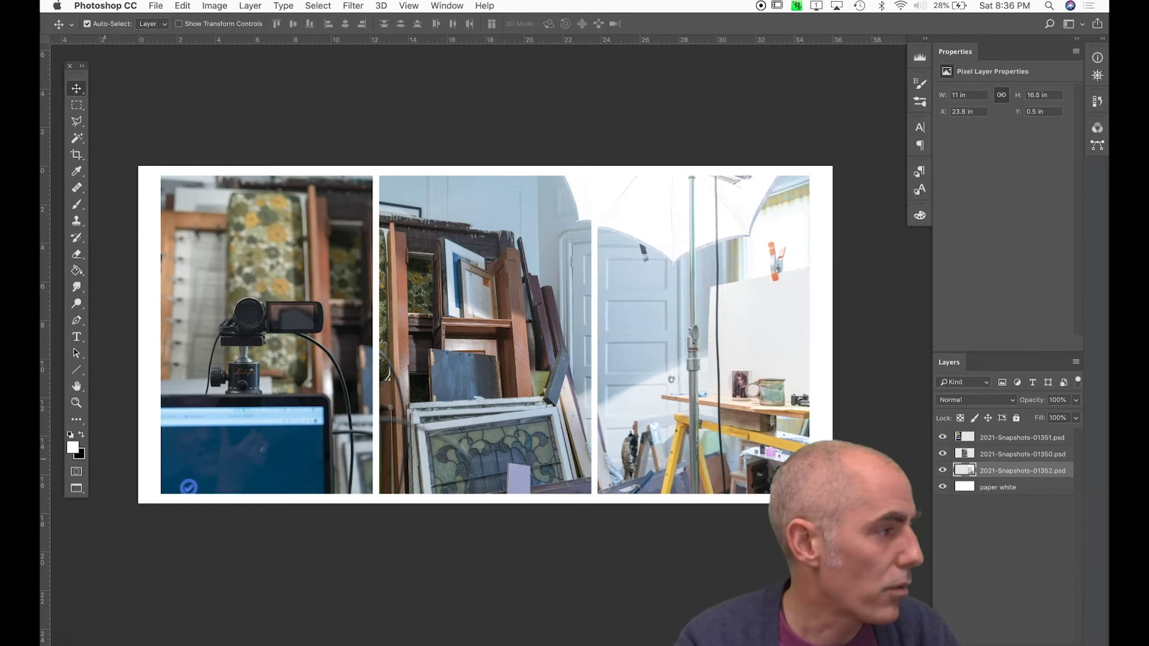
{"action": "key", "text": "Tab"}
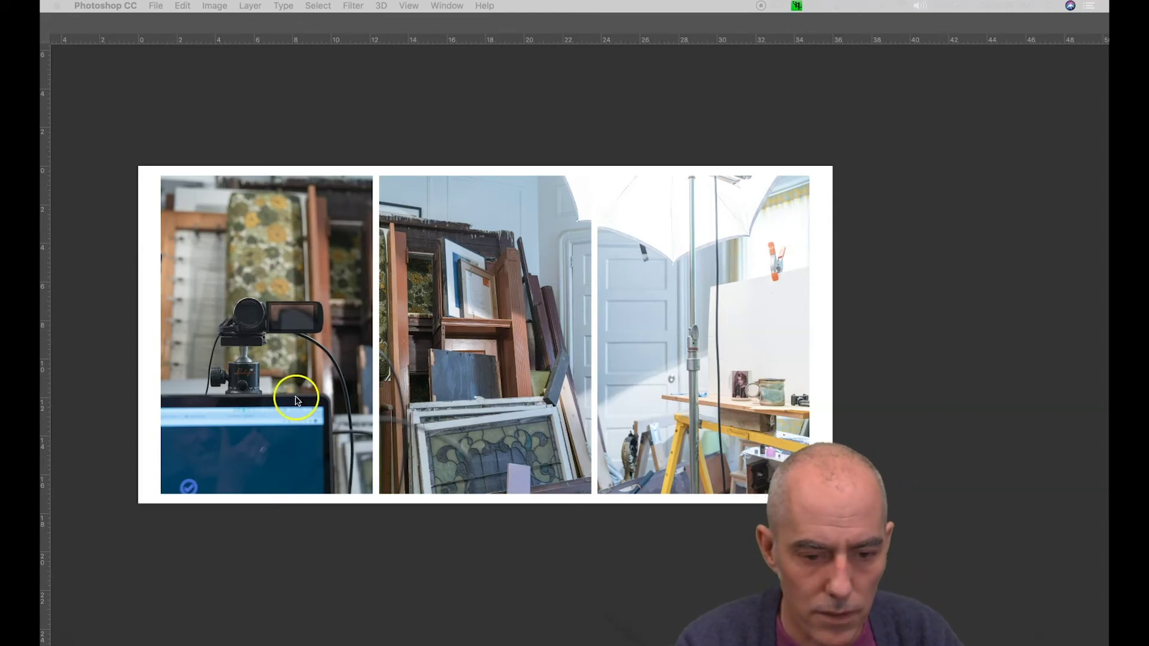
{"action": "key", "text": "Tab"}
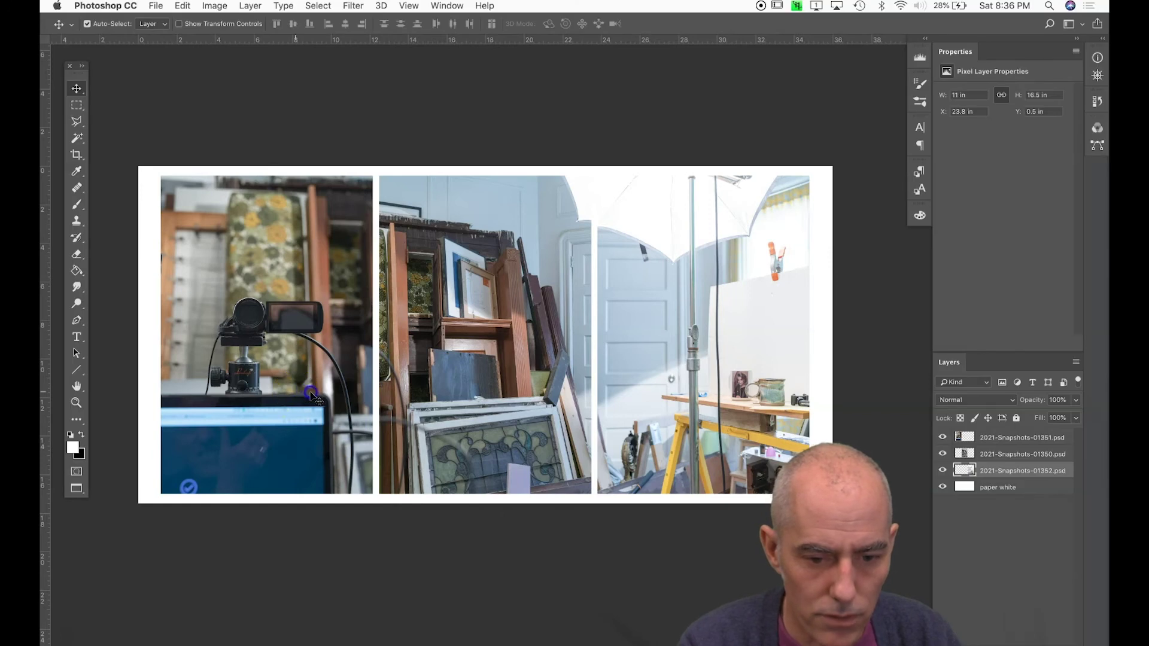
Nudge the video camera photo further right in larger increments to X 1.28 in.
{"action": "left_click", "coordinate": [331, 393]}
{"action": "left_click_drag", "start_coordinate": [333, 392], "coordinate": [333, 392]}
{"action": "key", "text": "shift+Right"}
{"action": "key", "text": "shift+Right"}
{"action": "key", "text": "shift+Right"}
{"action": "key", "text": "shift+Right"}
{"action": "key", "text": "shift+Left"}
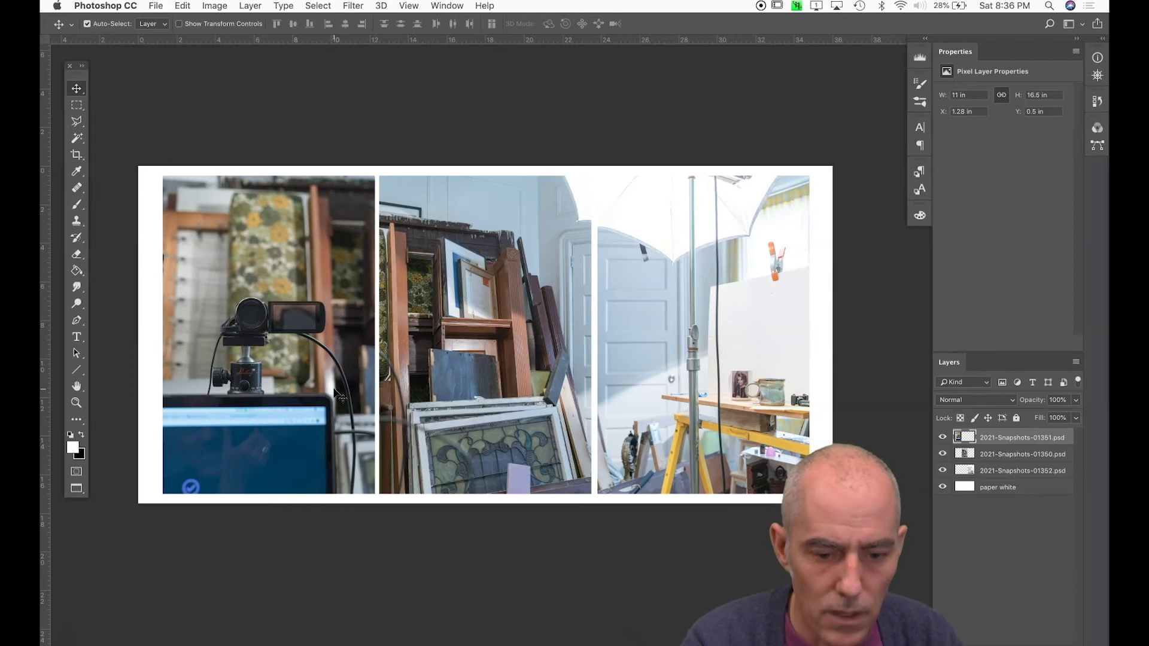
Fine-tune the outer photos for equal gaps, with the umbrella photo at X 23.74 in and the camera photo at X 1.26 in.
{"action": "left_click_drag", "start_coordinate": [336, 394], "coordinate": [336, 392]}
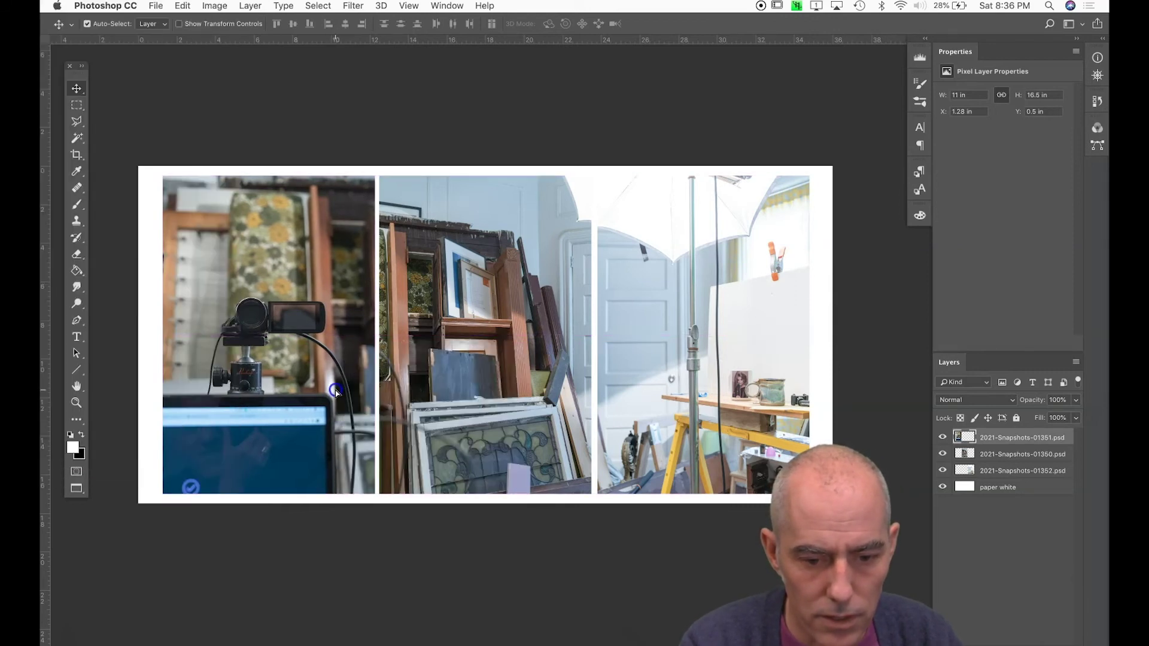
{"action": "left_click_drag", "start_coordinate": [628, 364], "coordinate": [631, 364]}
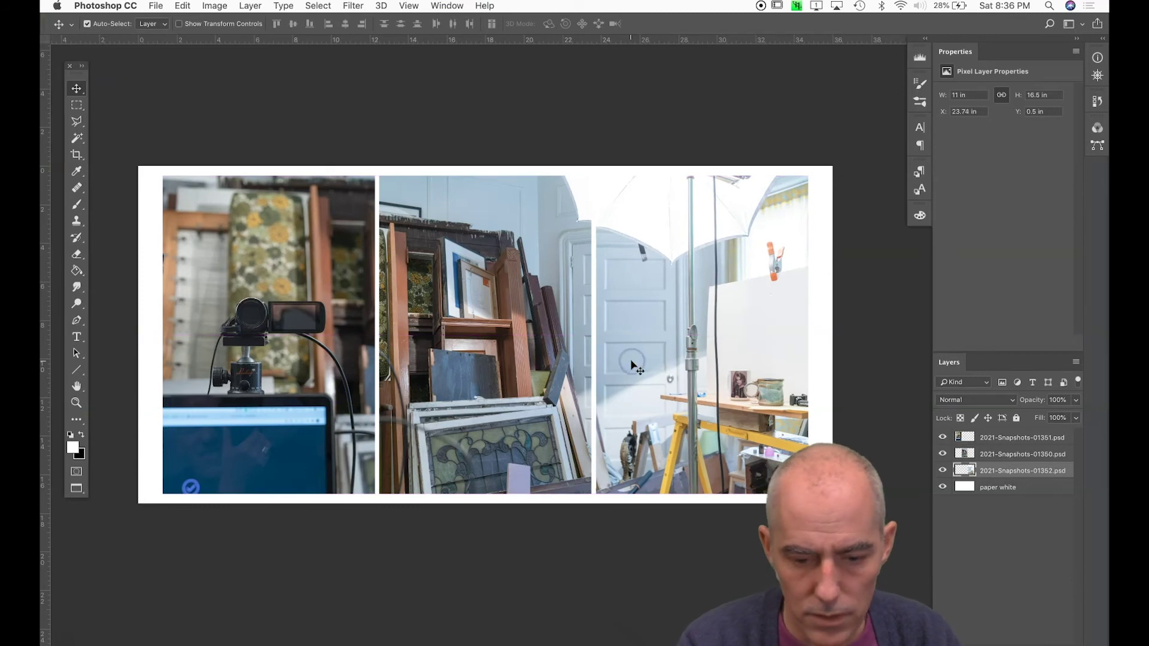
{"action": "left_click", "coordinate": [310, 369]}
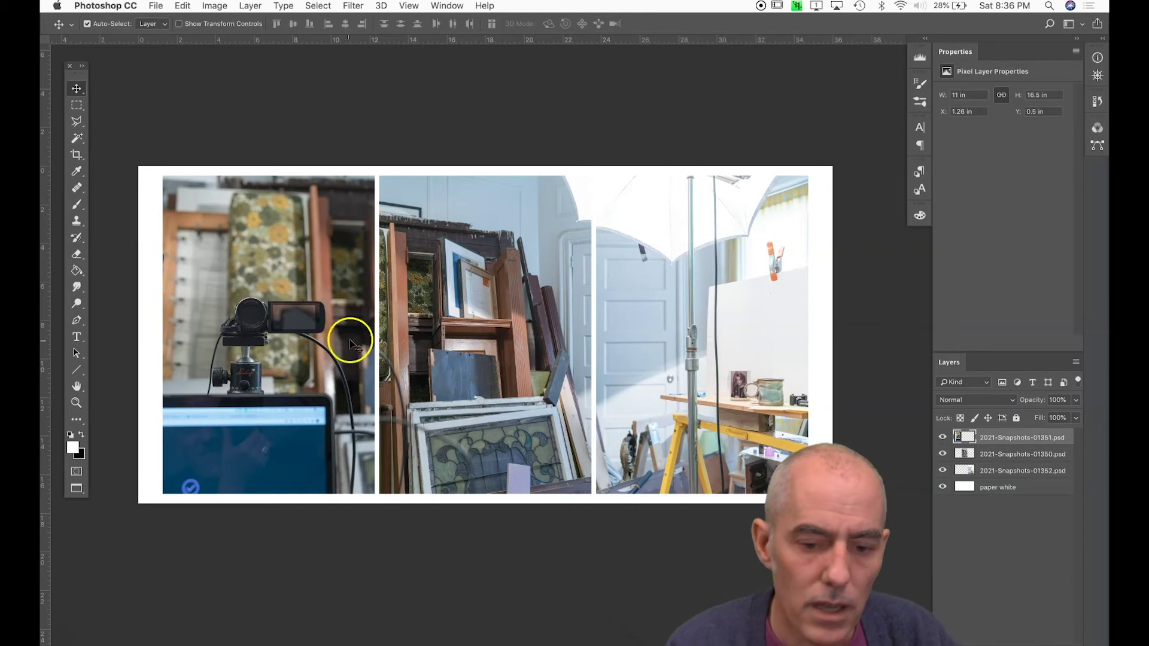
Inspect the white gaps between the three photos and the upper border up close.
{"action": "key", "text": "super+plus"}
{"action": "key", "text": "super+plus"}
{"action": "key", "text": "super+plus"}
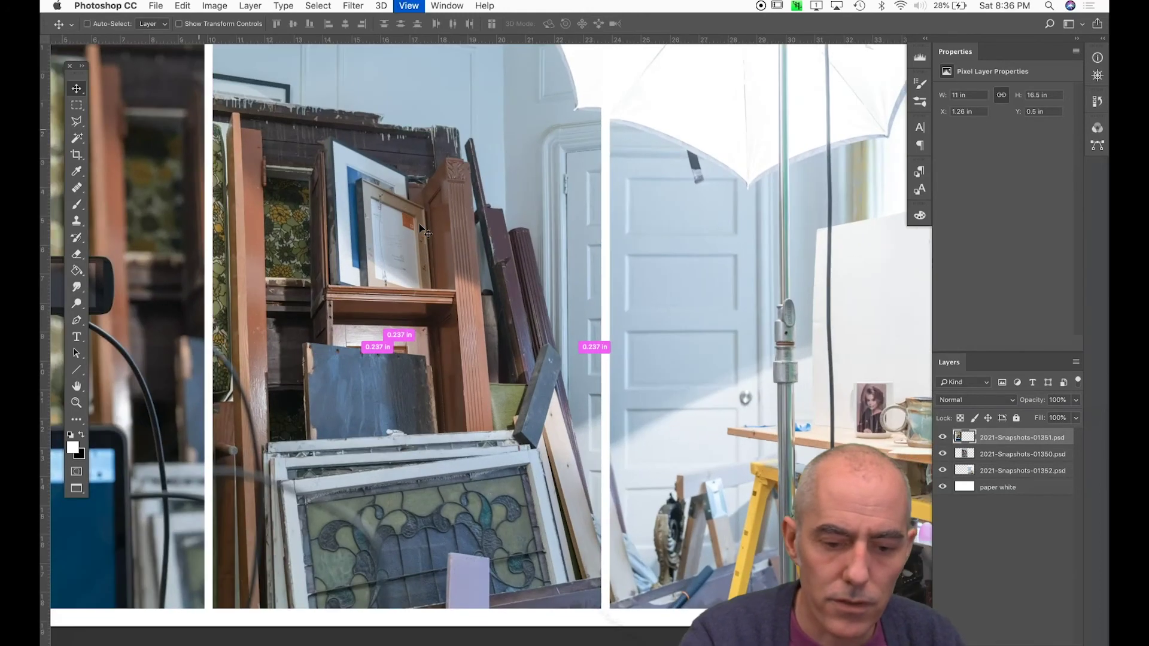
{"action": "scroll", "coordinate": [443, 214], "scroll_direction": "up", "scroll_amount": 10}
{"action": "scroll", "coordinate": [442, 215], "scroll_direction": "right", "scroll_amount": 3}
{"action": "scroll", "coordinate": [447, 218], "scroll_direction": "down", "scroll_amount": 10}
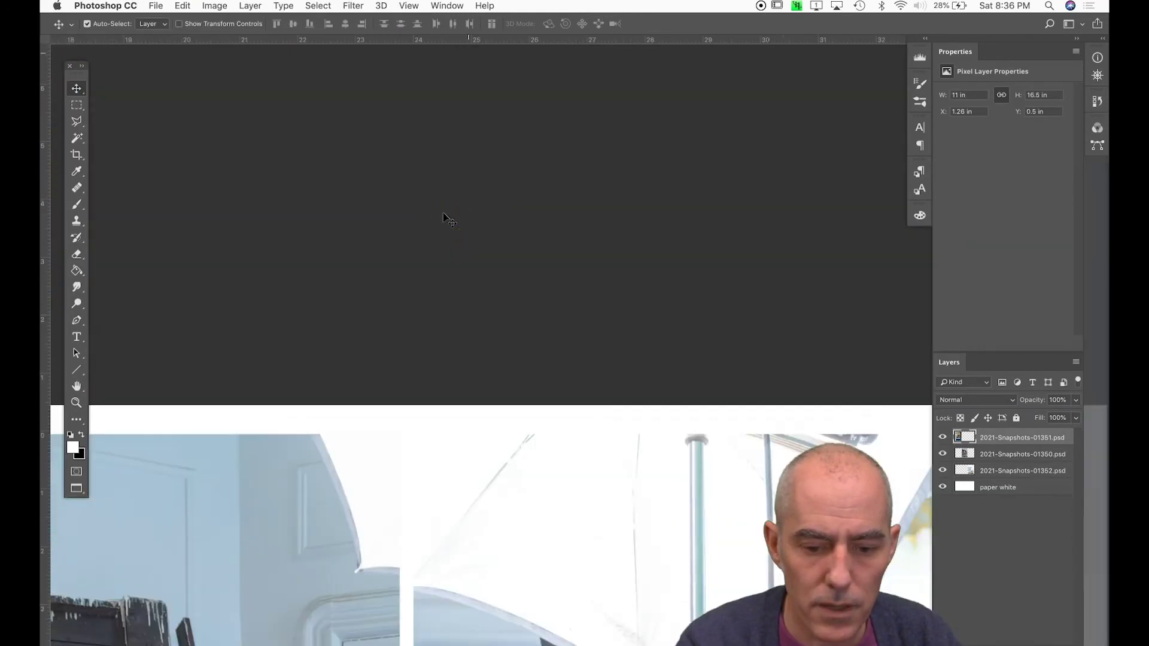
Try to pull a guide from the ruler near the gap beside the camera photo, checking the Units & Rulers preferences.
{"action": "scroll", "coordinate": [448, 219], "scroll_direction": "left", "scroll_amount": 3}
{"action": "scroll", "coordinate": [447, 218], "scroll_direction": "left", "scroll_amount": 10}
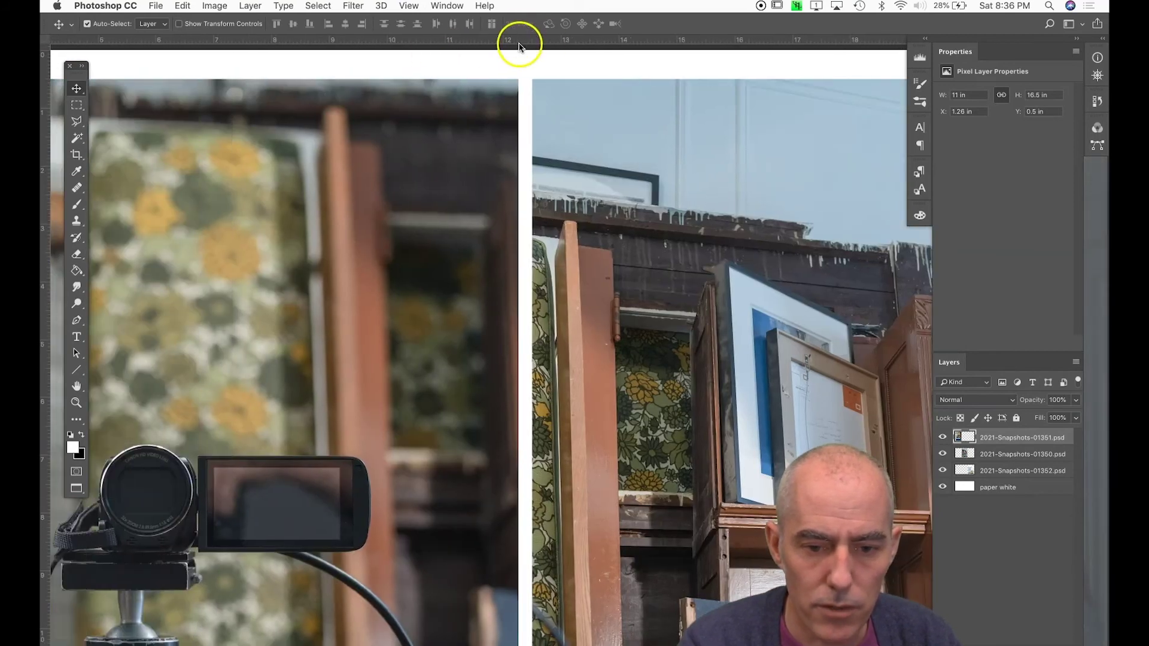
{"action": "key", "text": "super+r"}
{"action": "key", "text": "super+r"}
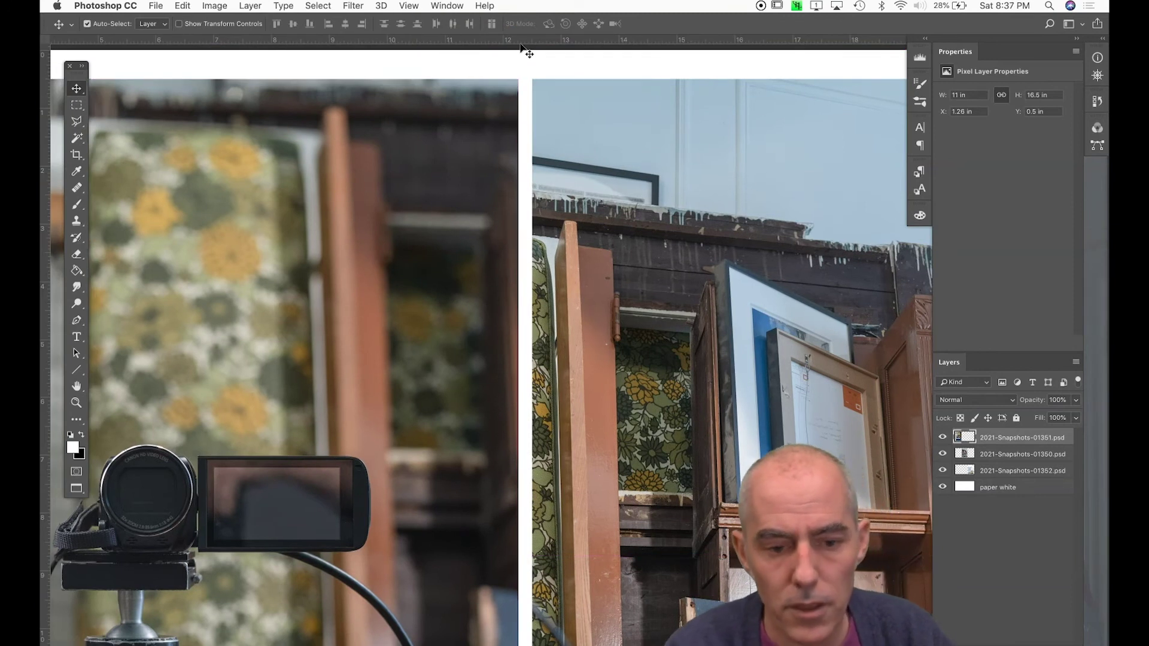
{"action": "mouse_move", "coordinate": [520, 45]}
{"action": "left_mouse_down"}
{"action": "mouse_move", "coordinate": [528, 31]}
{"action": "mouse_move", "coordinate": [502, 27]}
{"action": "left_mouse_up"}
{"action": "left_click", "coordinate": [106, 5]}
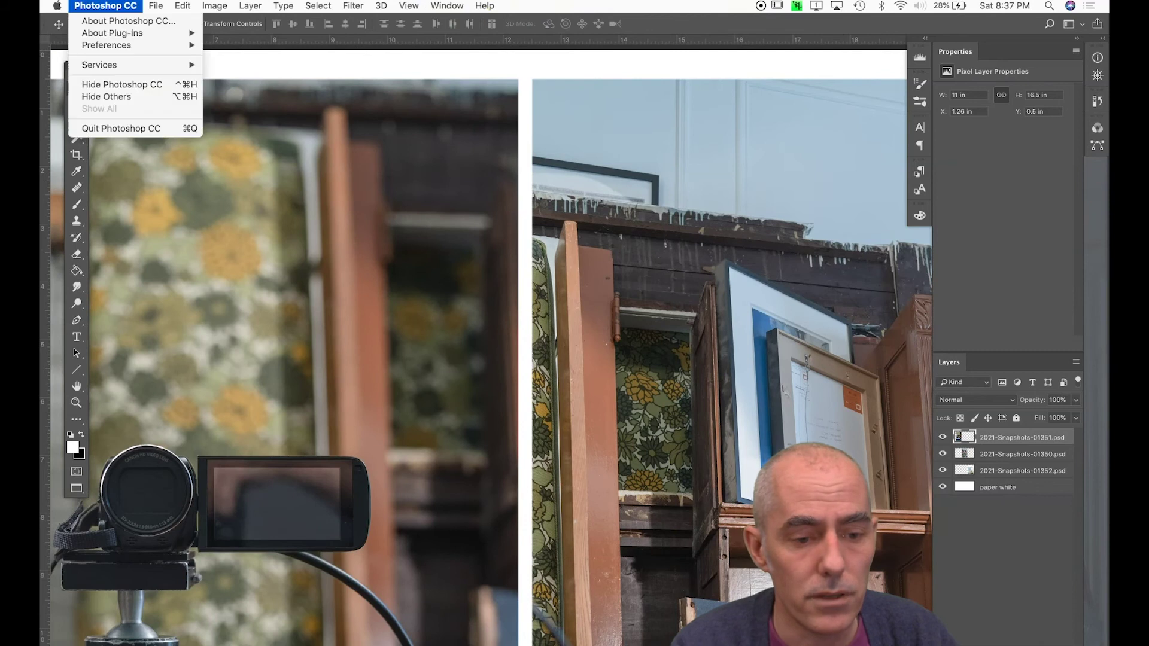
{"action": "mouse_move", "coordinate": [115, 48]}
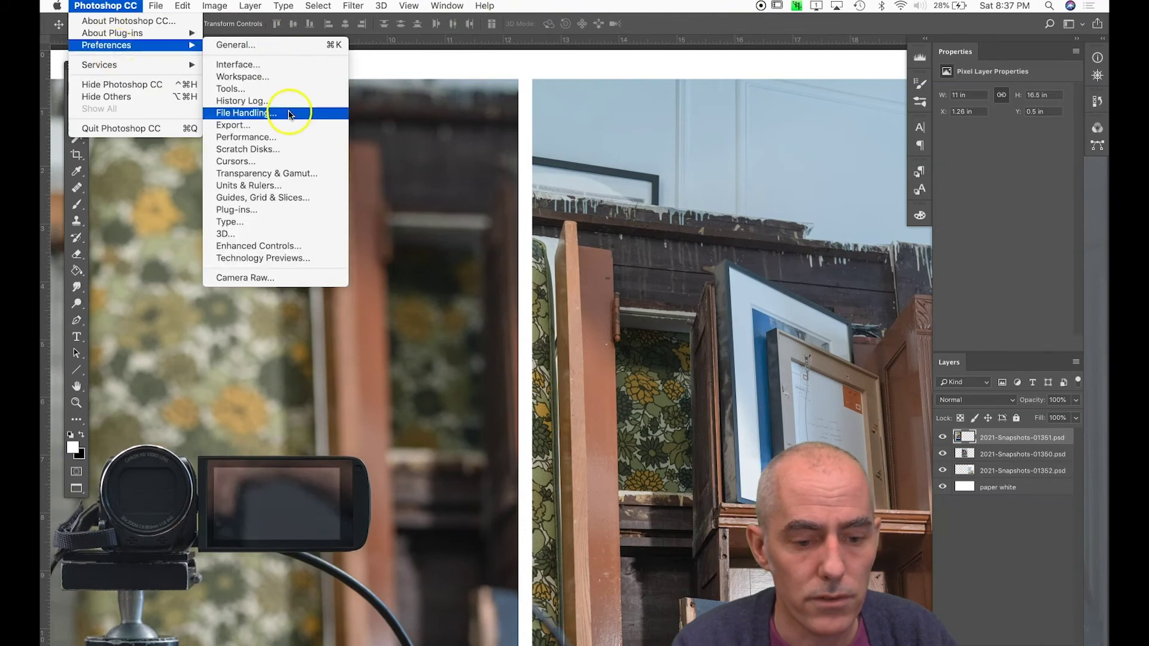
{"action": "left_click", "coordinate": [287, 186]}
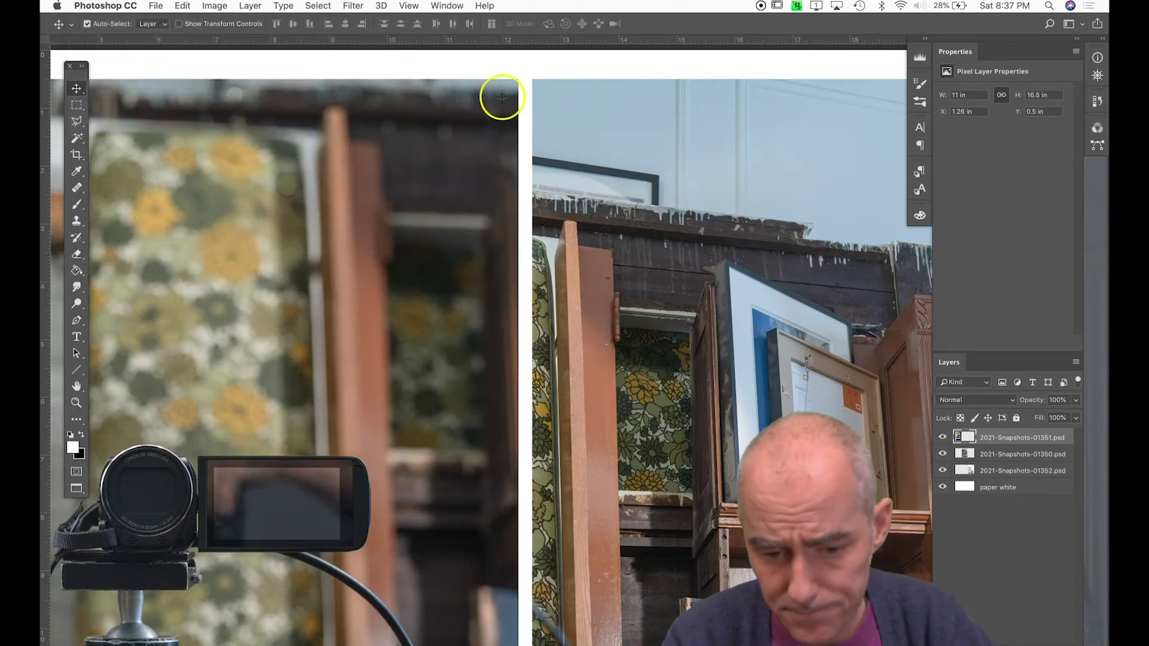
{"action": "left_click", "coordinate": [575, 64]}
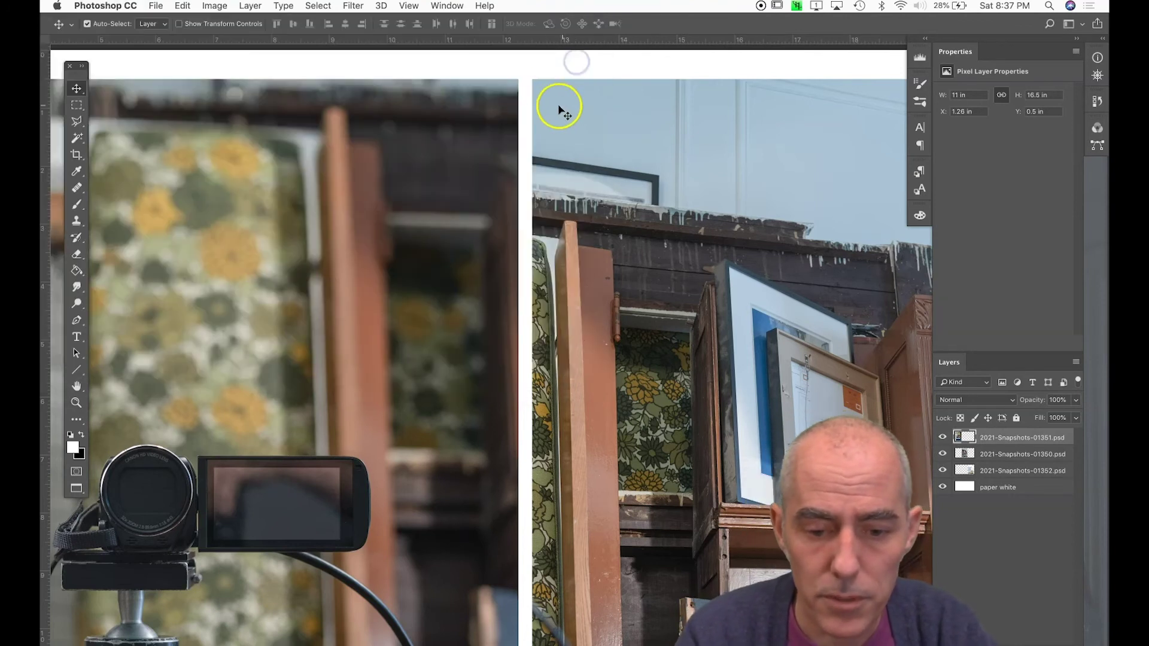
{"action": "left_click_drag", "start_coordinate": [526, 48], "coordinate": [515, 127]}
View the whole triptych on its canvas and check the spacing between the three photos.
{"action": "key", "text": "super+minus"}
{"action": "key", "text": "super+minus"}
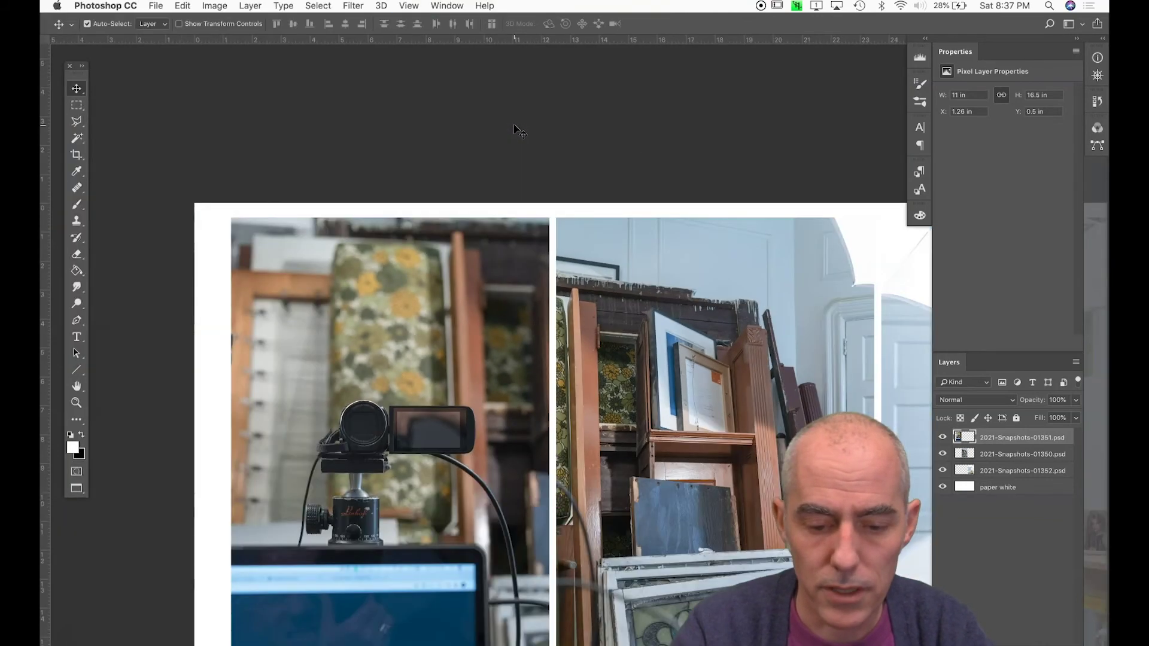
{"action": "scroll", "coordinate": [526, 160], "scroll_direction": "right", "scroll_amount": 4}
{"action": "scroll", "coordinate": [526, 162], "scroll_direction": "down", "scroll_amount": 1}
{"action": "key", "text": "super+minus"}
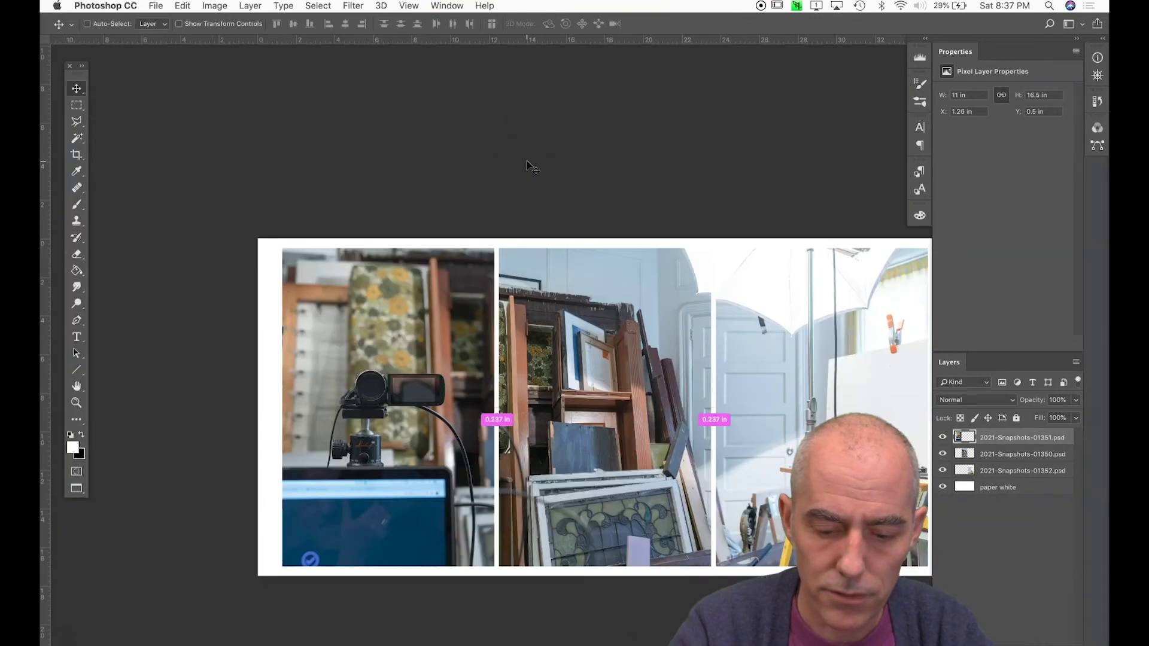
{"action": "scroll", "coordinate": [568, 228], "scroll_direction": "right", "scroll_amount": 1}
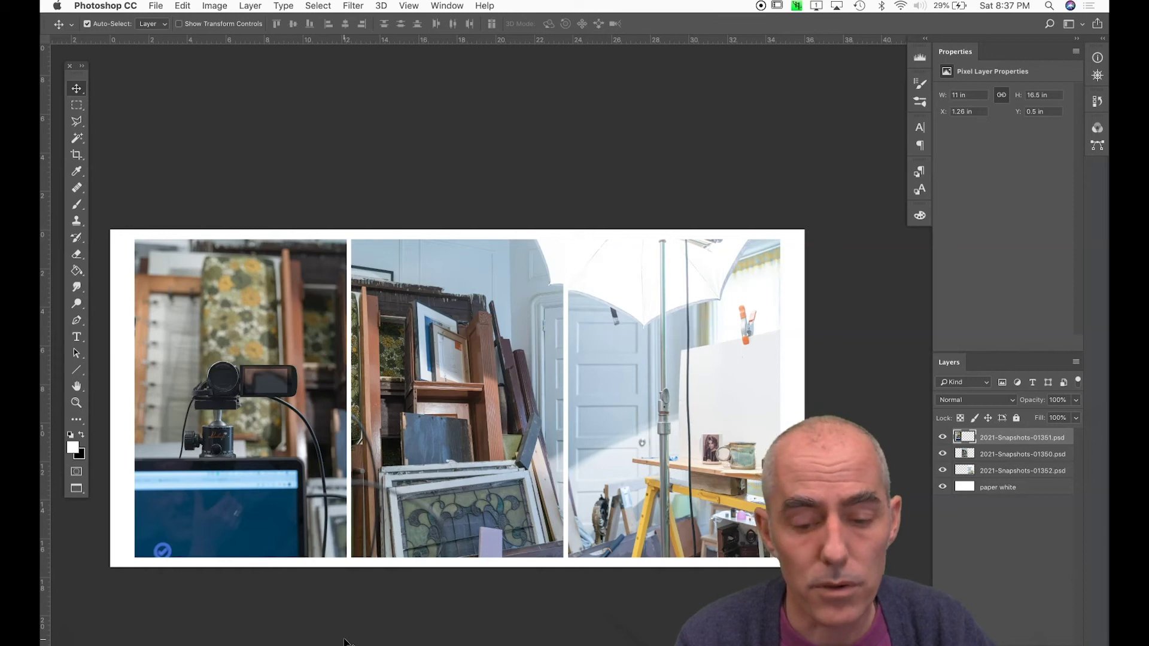
{"action": "mouse_move", "coordinate": [345, 643]}
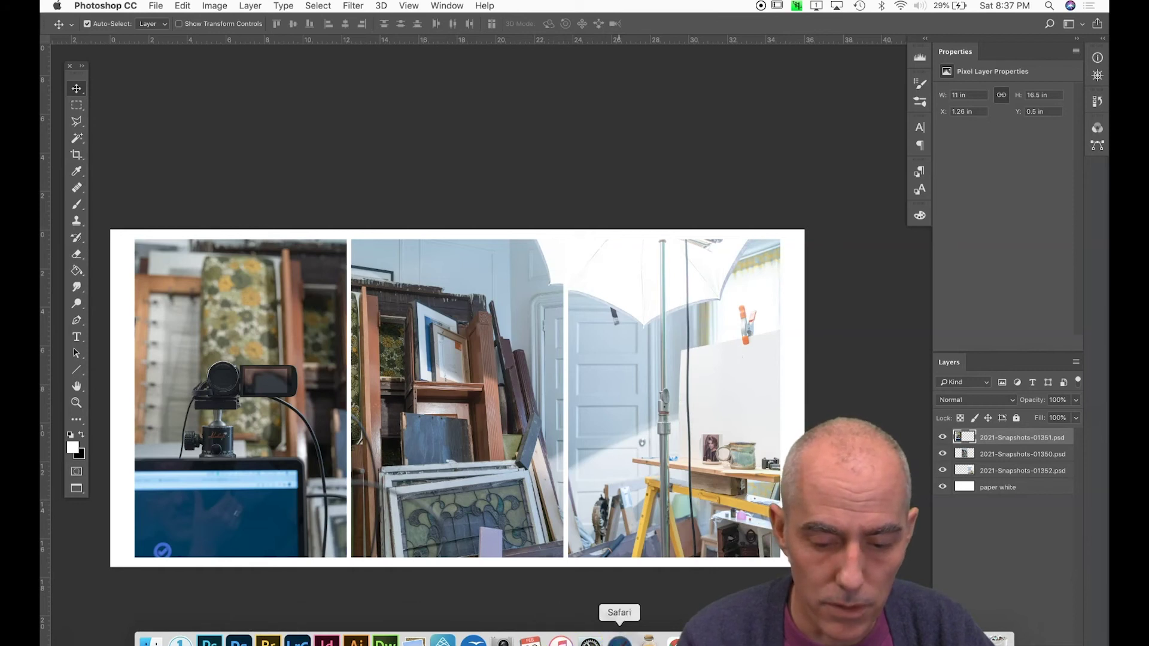
{"action": "left_click", "coordinate": [619, 640]}
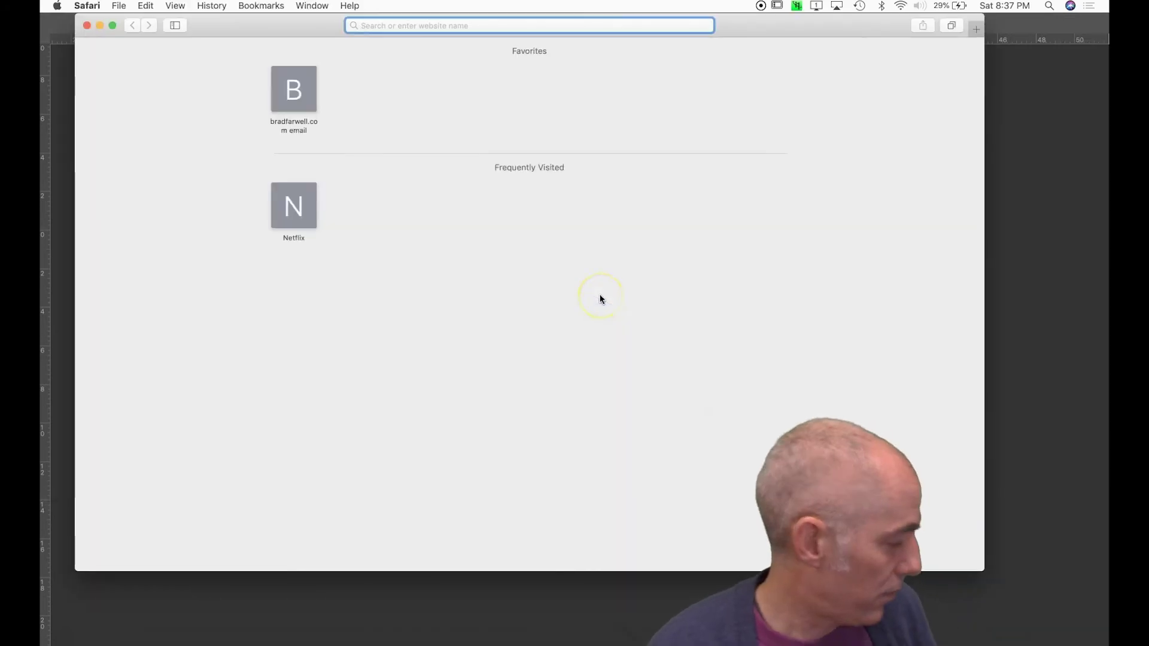
{"action": "key", "text": "super+w"}
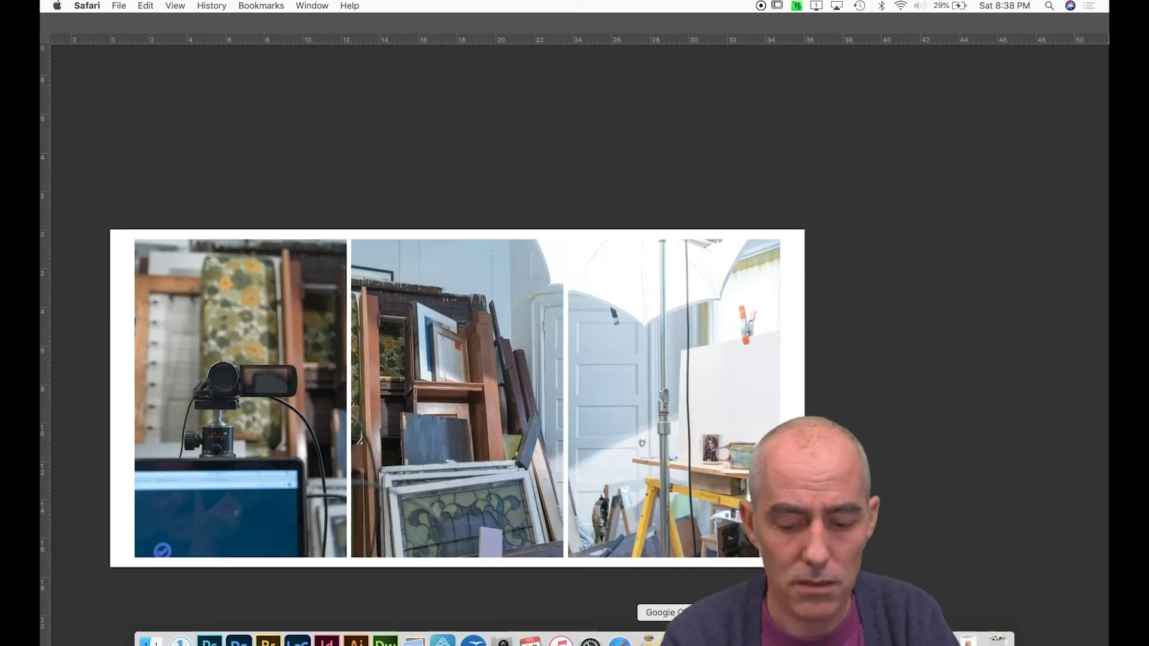
Switch to Chrome and open the assignment descriptions of the Spring 2021 FIT PH 153 class from the instructor's teaching site.
{"action": "left_click", "coordinate": [675, 639]}
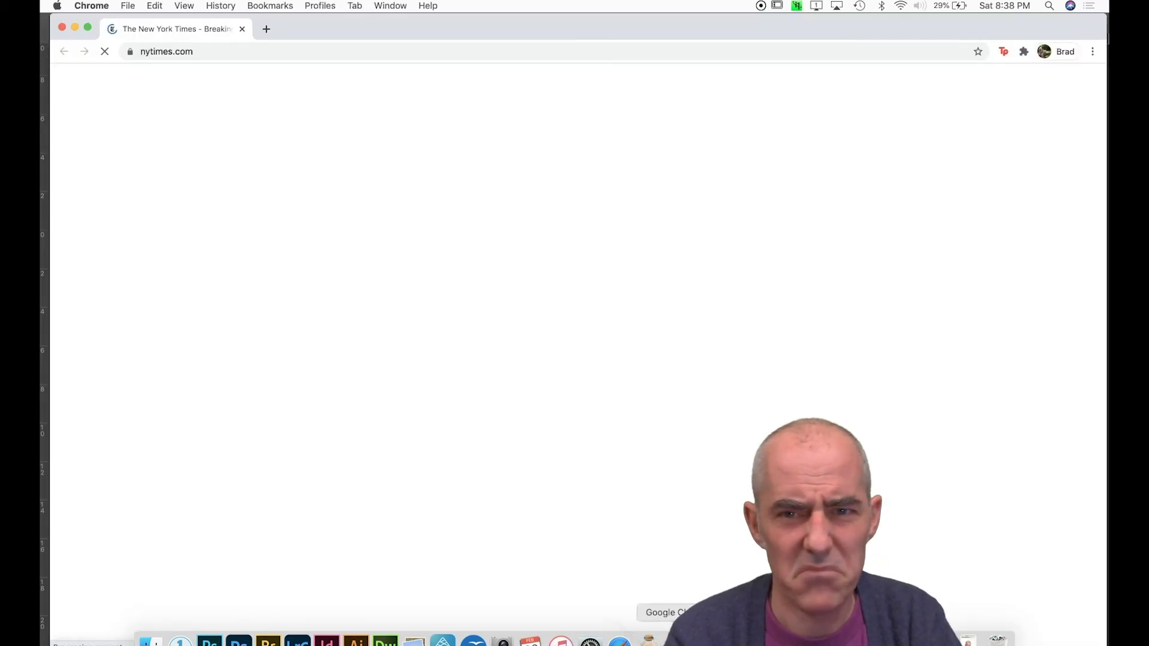
{"action": "left_click", "coordinate": [402, 49]}
{"action": "type", "text": "b"}
{"action": "key", "text": "Return"}
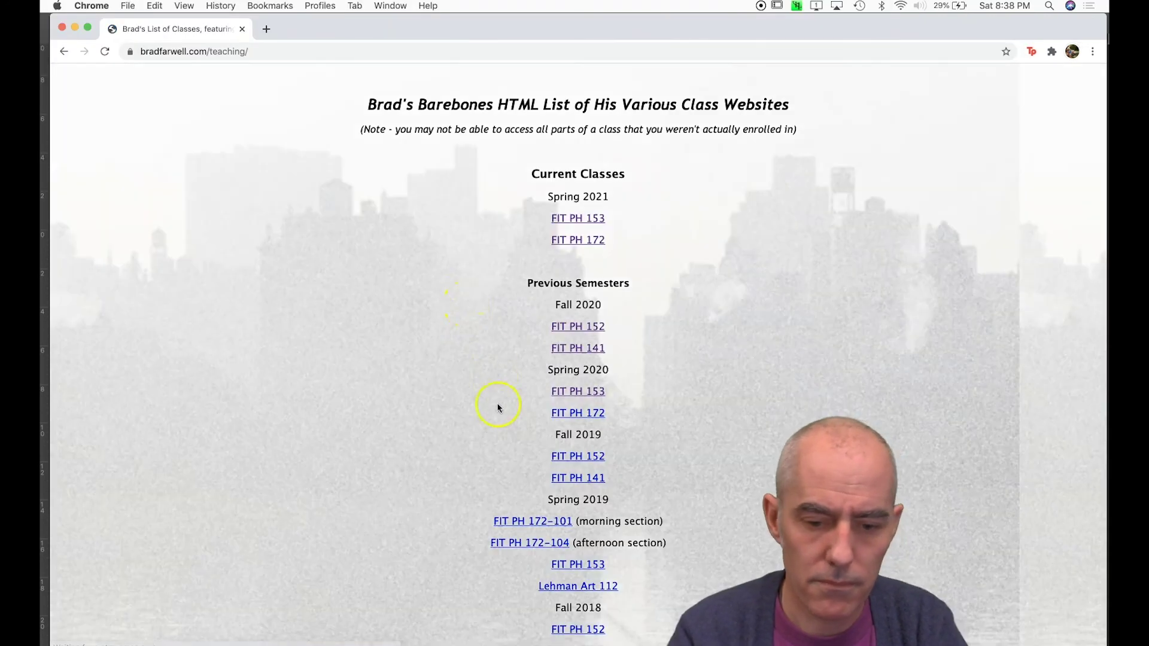
{"action": "left_click", "coordinate": [598, 218]}
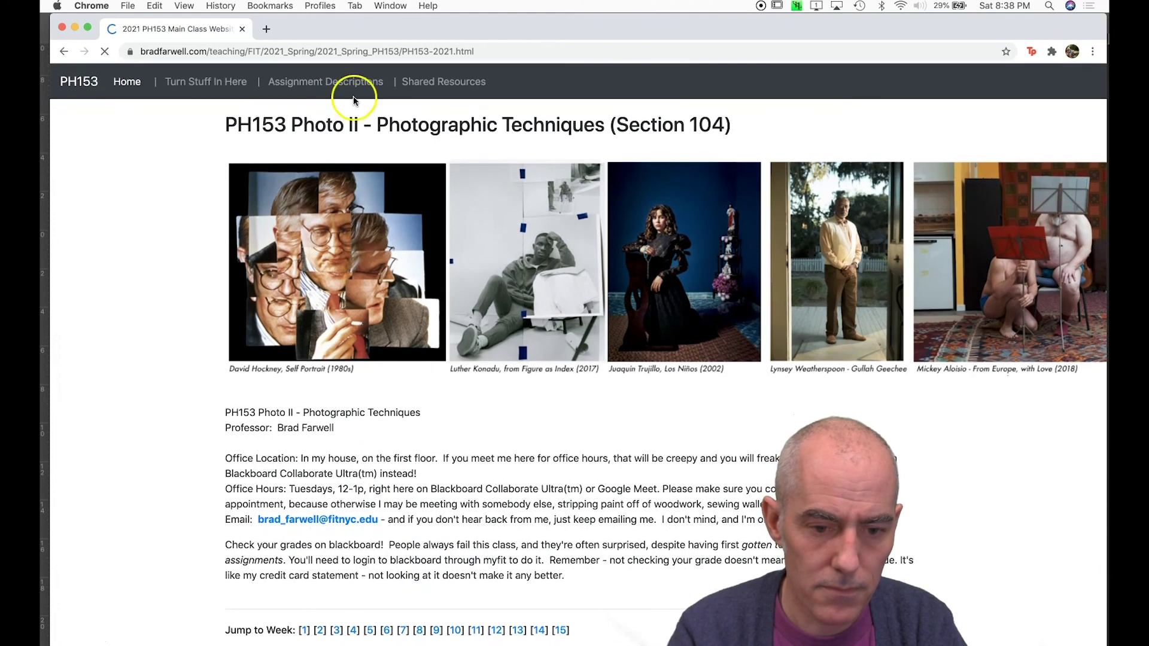
{"action": "left_click", "coordinate": [351, 88]}
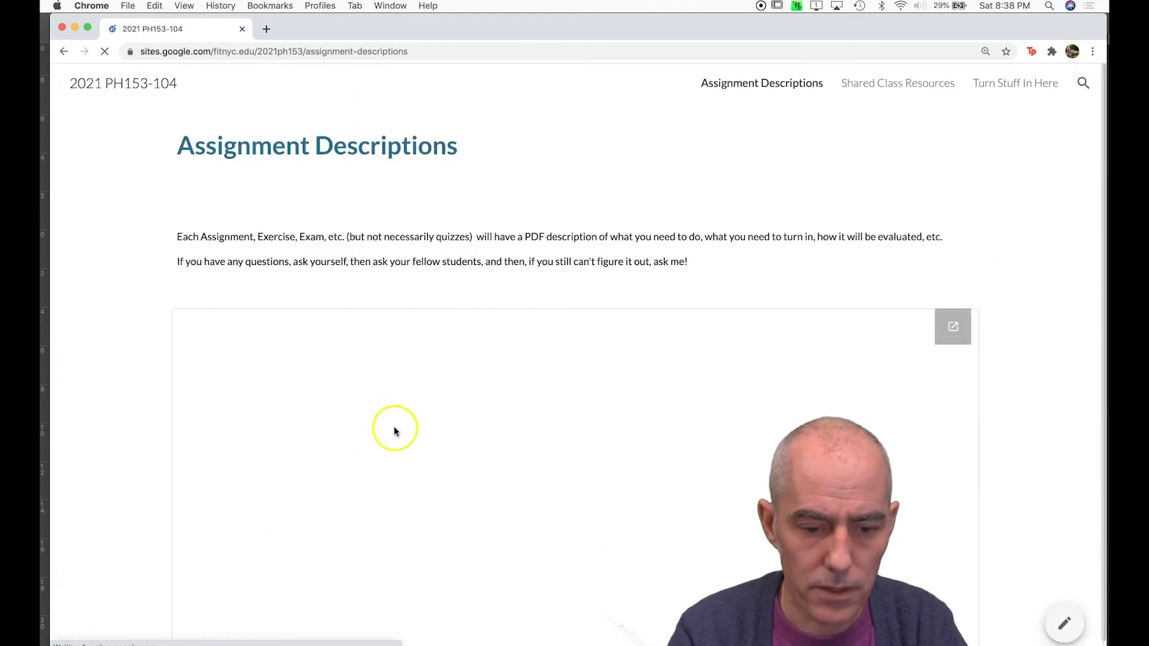
Look at PH153-Exercise-03.pdf in the assignment list and close it again.
{"action": "scroll", "coordinate": [263, 530], "scroll_direction": "down", "scroll_amount": 3}
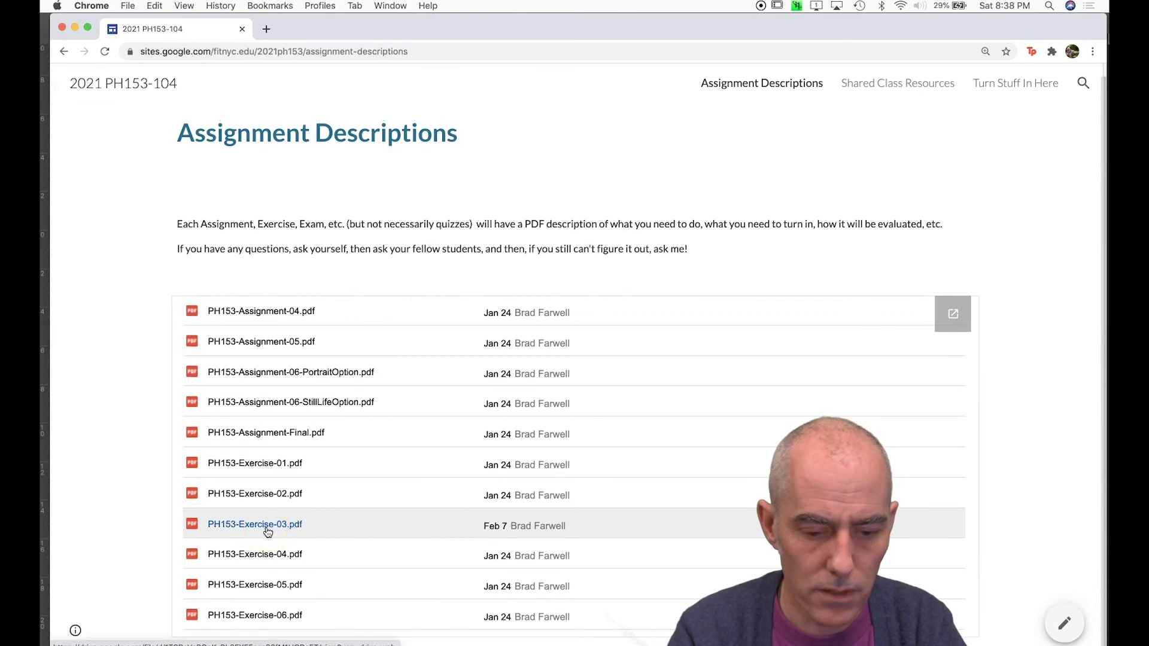
{"action": "left_click", "coordinate": [267, 527]}
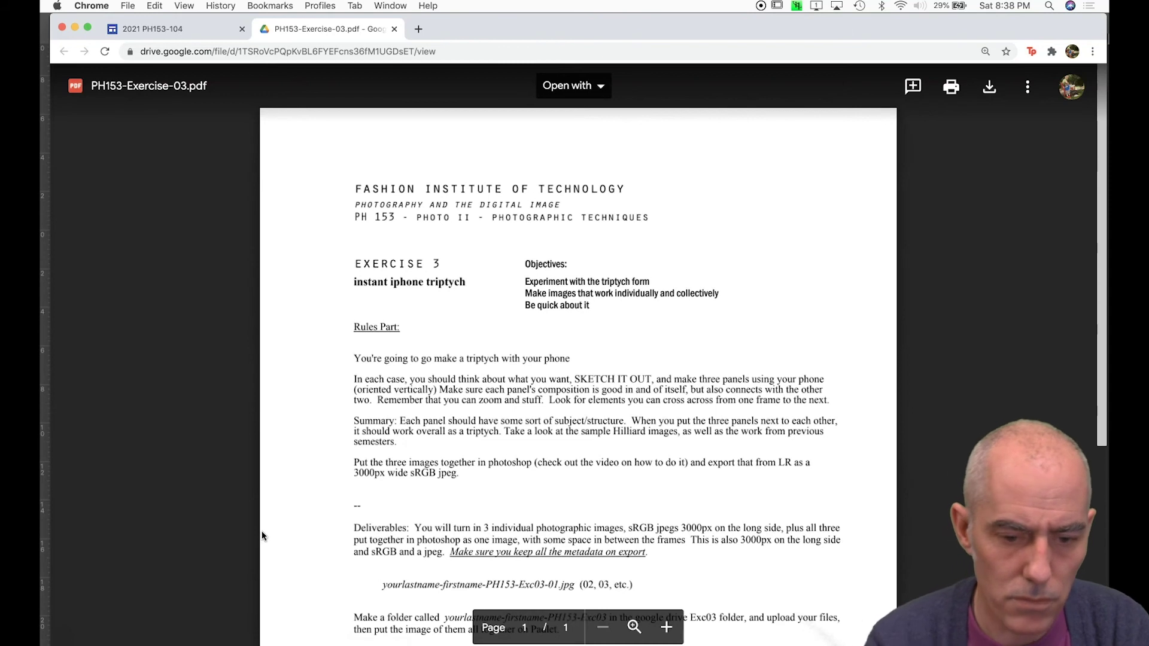
{"action": "key", "text": "super+w"}
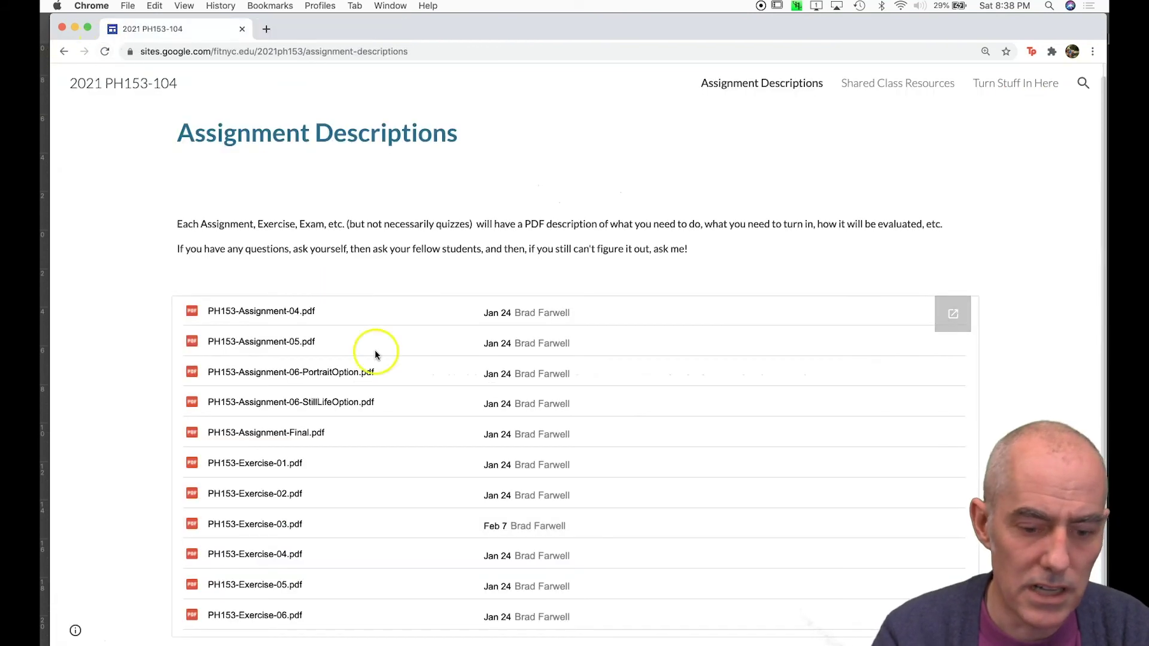
Open PH153-Exercise-04.pdf and read the canvas size, file naming and grading requirements for the triptych.
{"action": "left_click", "coordinate": [268, 553]}
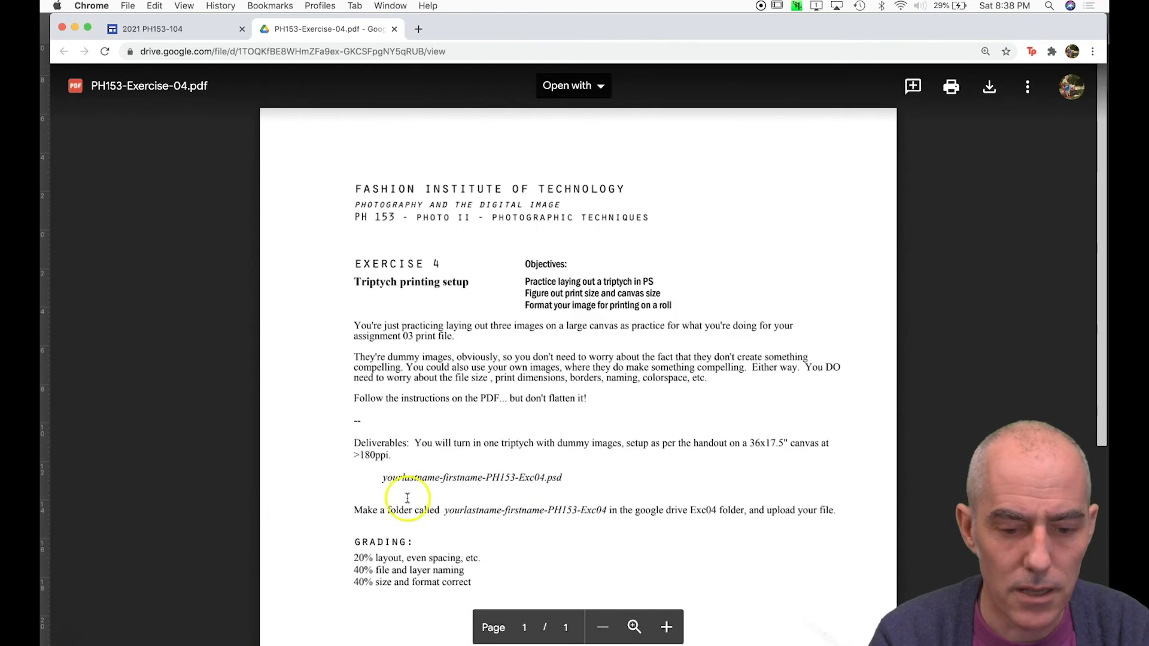
{"action": "scroll", "coordinate": [389, 484], "scroll_direction": "down", "scroll_amount": 3}
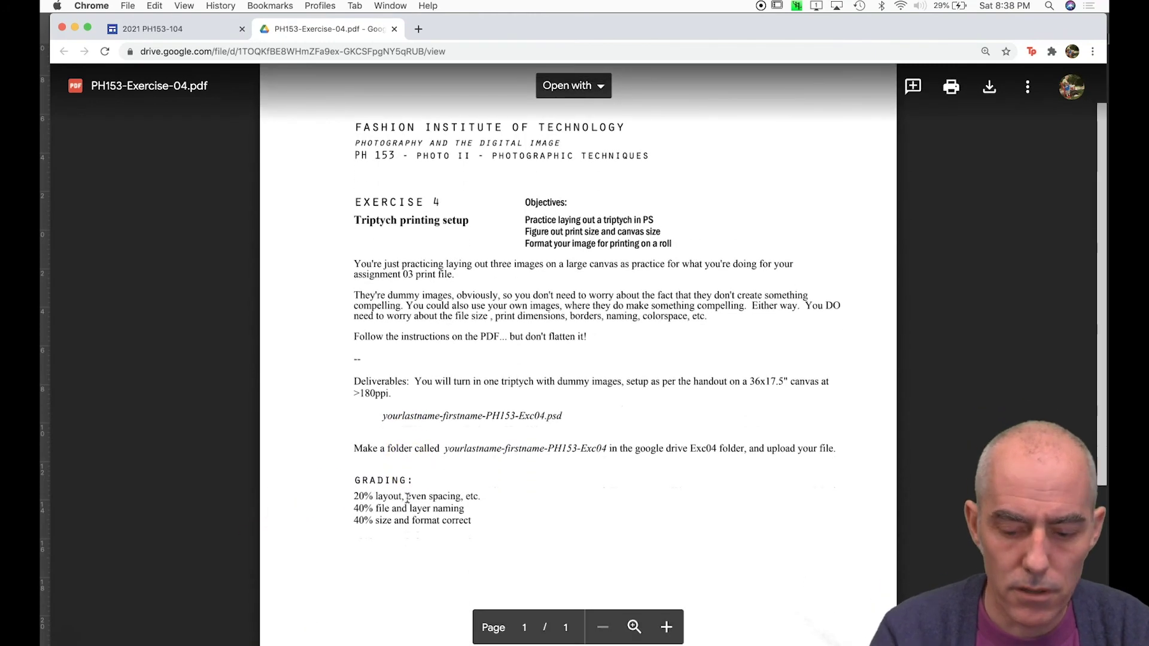
{"action": "key", "text": "super+equal"}
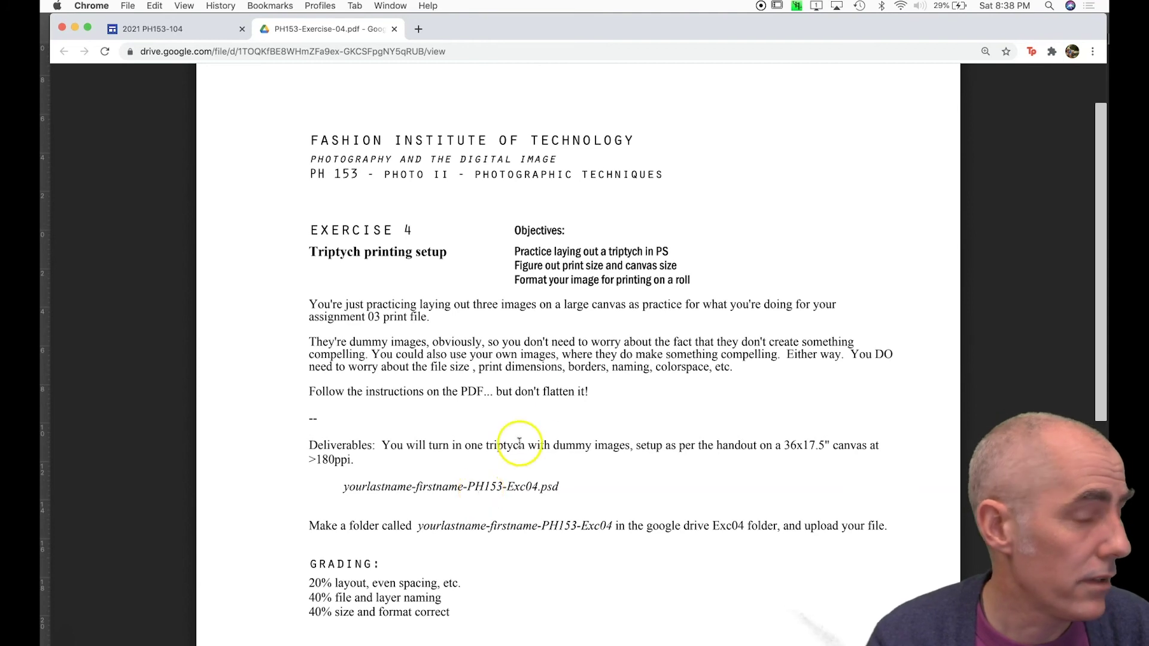
Switch back to Photoshop and change the triptych document's bit depth to 8 bits per channel.
{"action": "mouse_move", "coordinate": [705, 645]}
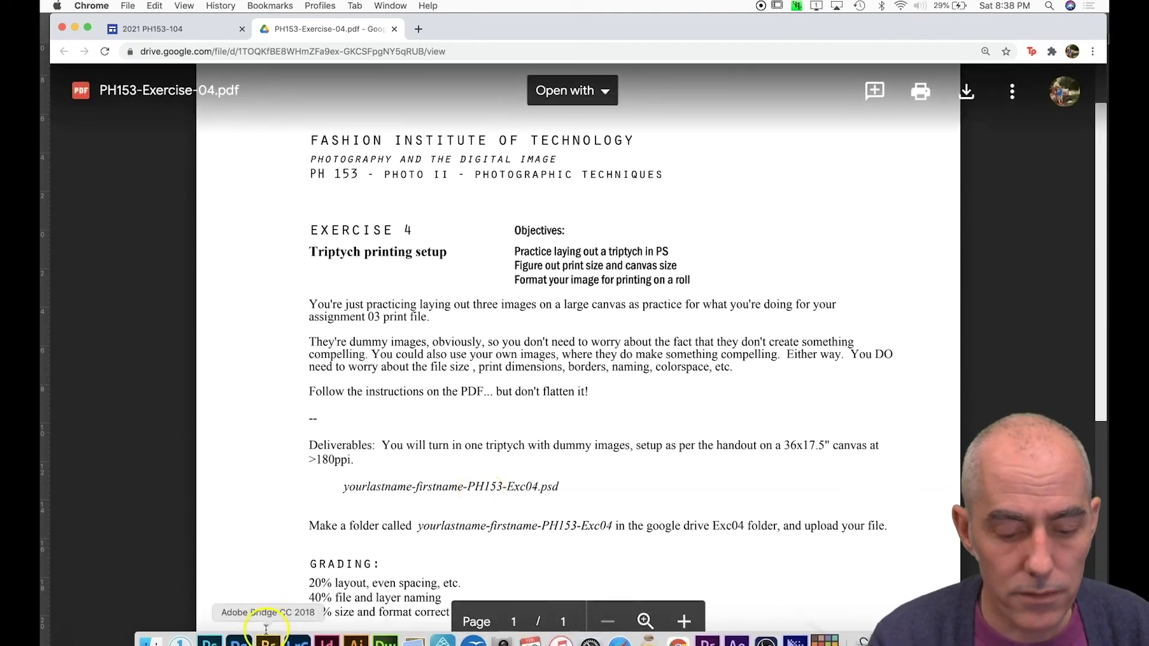
{"action": "mouse_move", "coordinate": [198, 645]}
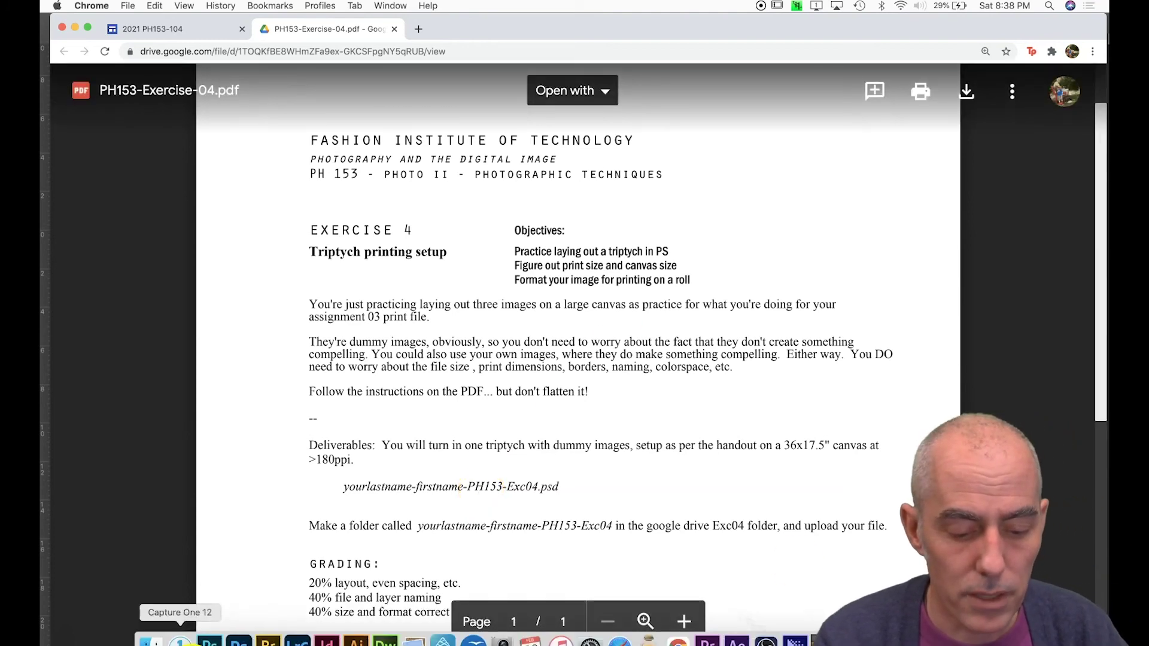
{"action": "left_click", "coordinate": [210, 642]}
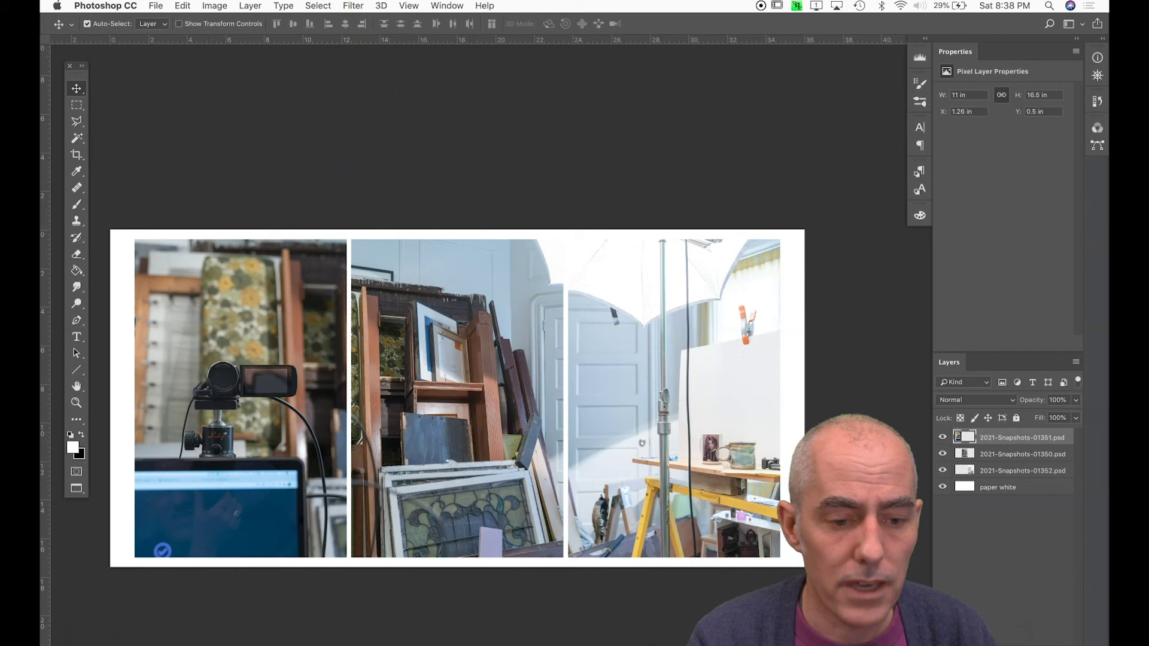
{"action": "left_click", "coordinate": [214, 5]}
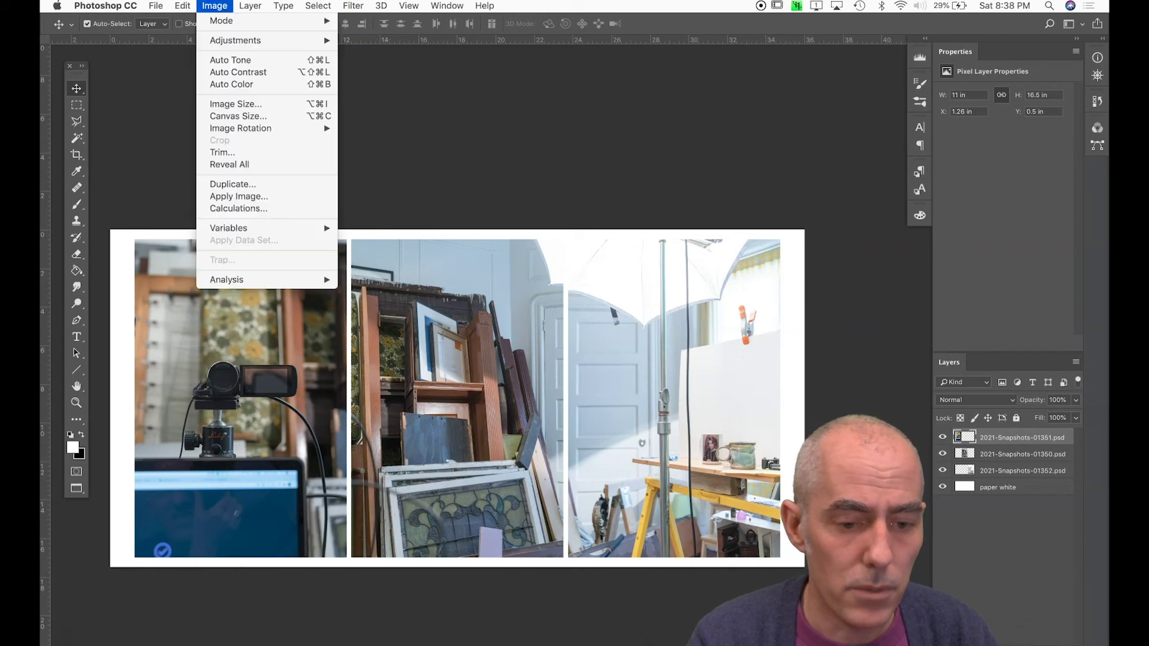
{"action": "mouse_move", "coordinate": [227, 20]}
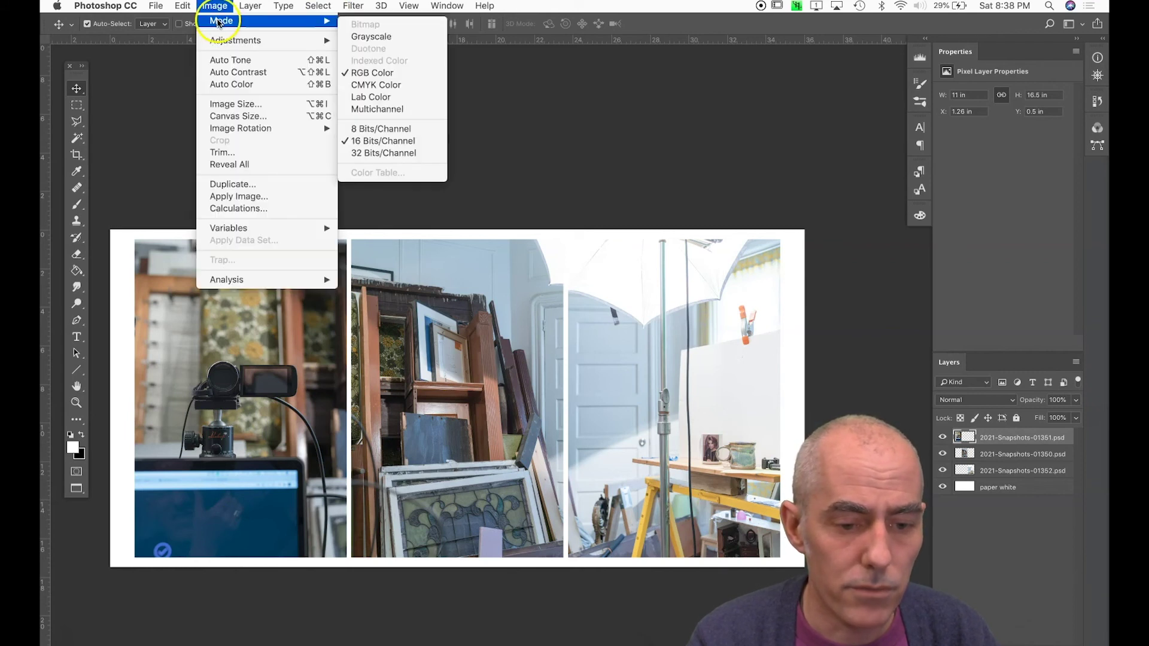
{"action": "left_click", "coordinate": [383, 129]}
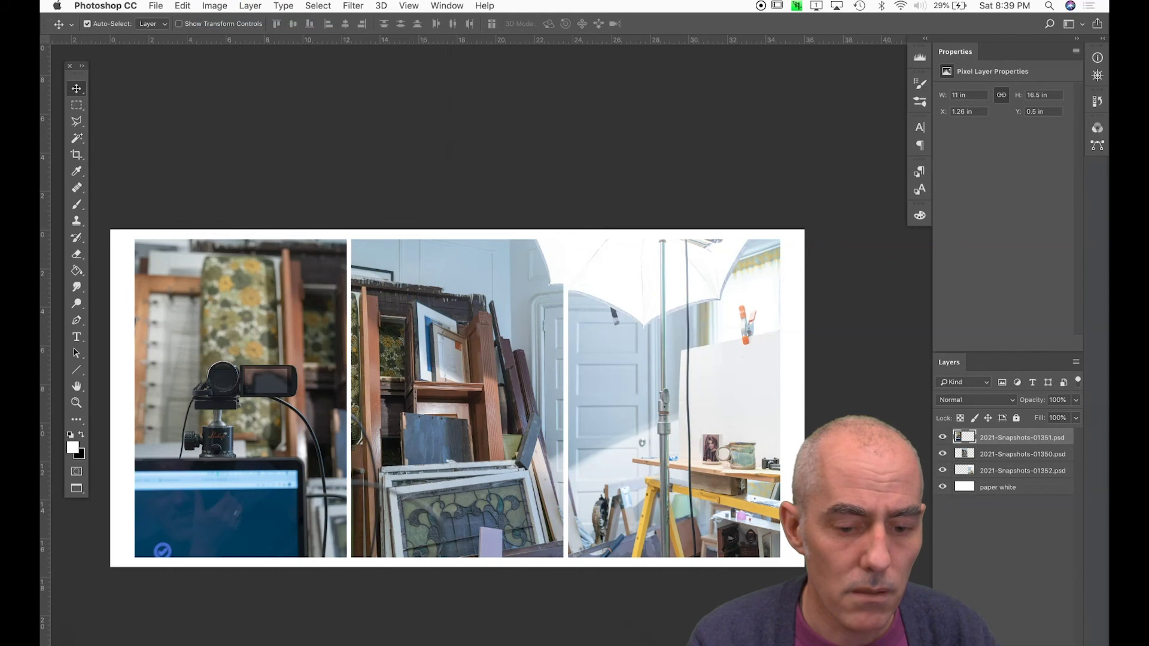
Convert the triptych's color profile to Adobe RGB (1998) with Perceptual intent, leaving its layers unflattened.
{"action": "left_click", "coordinate": [183, 5]}
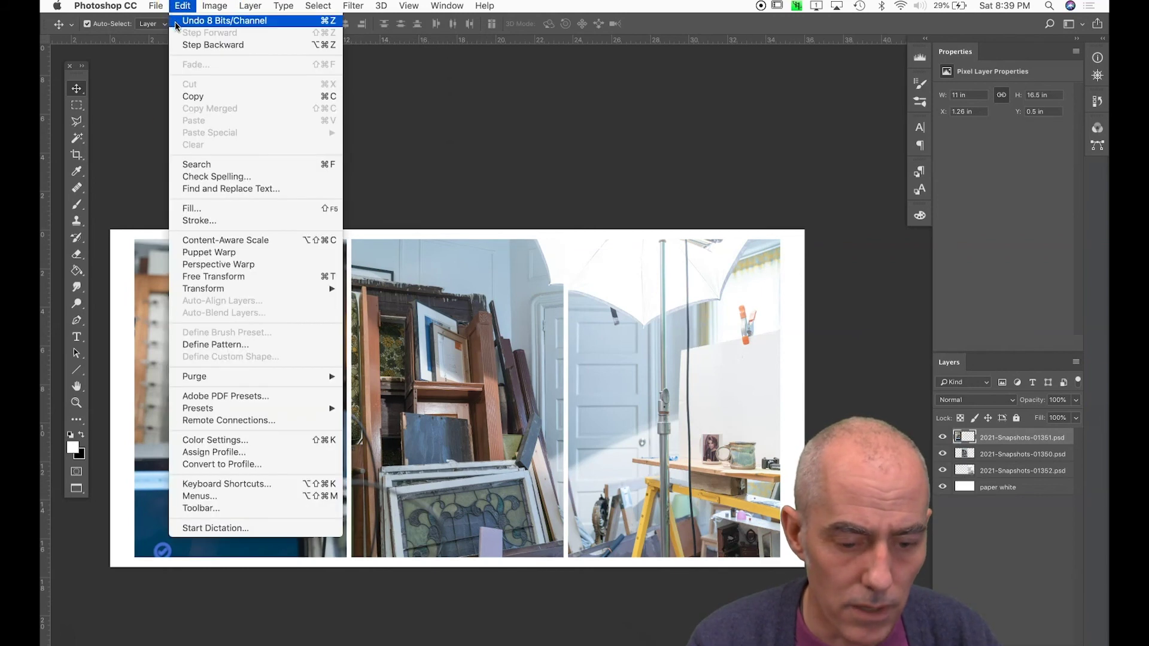
{"action": "left_click", "coordinate": [216, 465]}
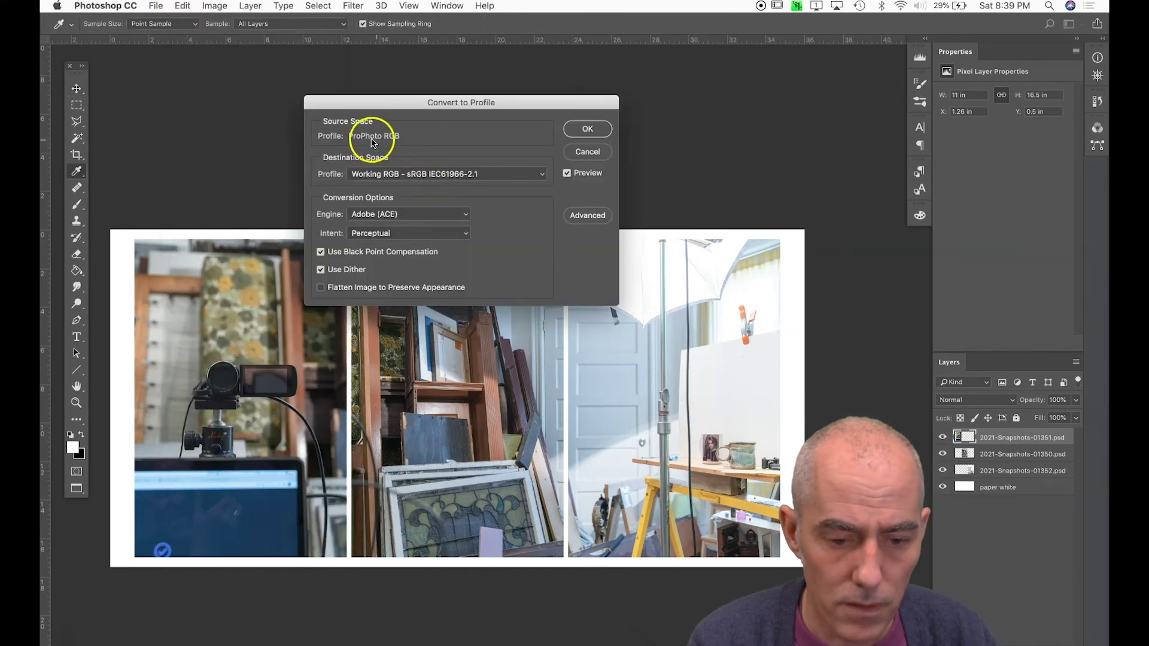
{"action": "left_click", "coordinate": [422, 175]}
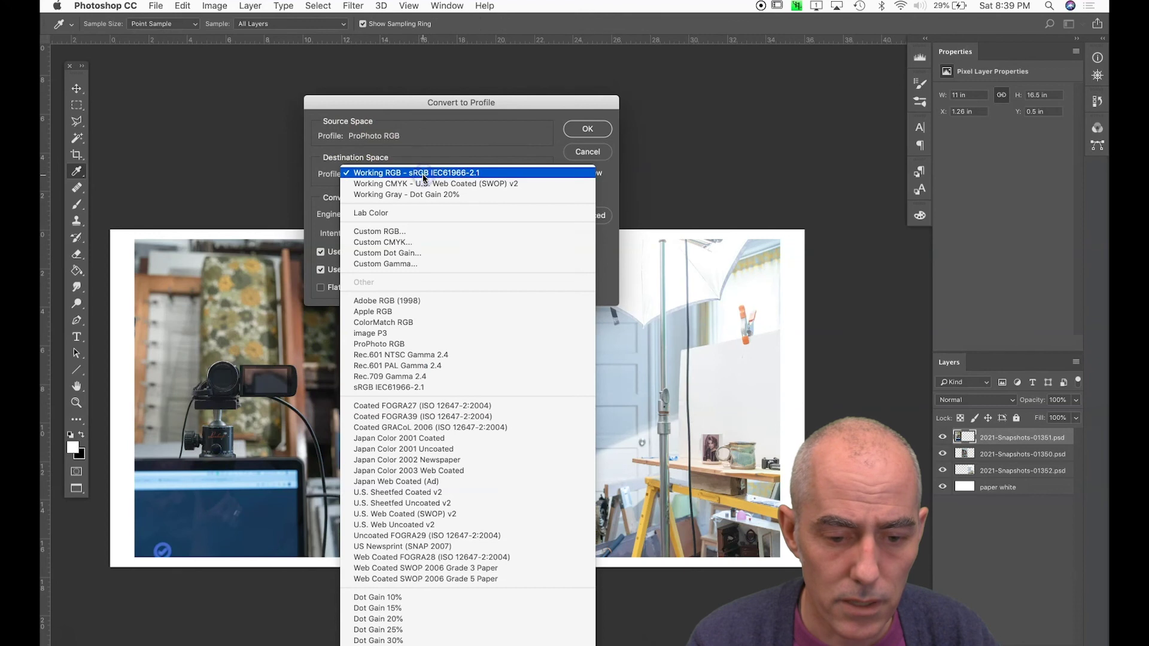
{"action": "left_click", "coordinate": [421, 300]}
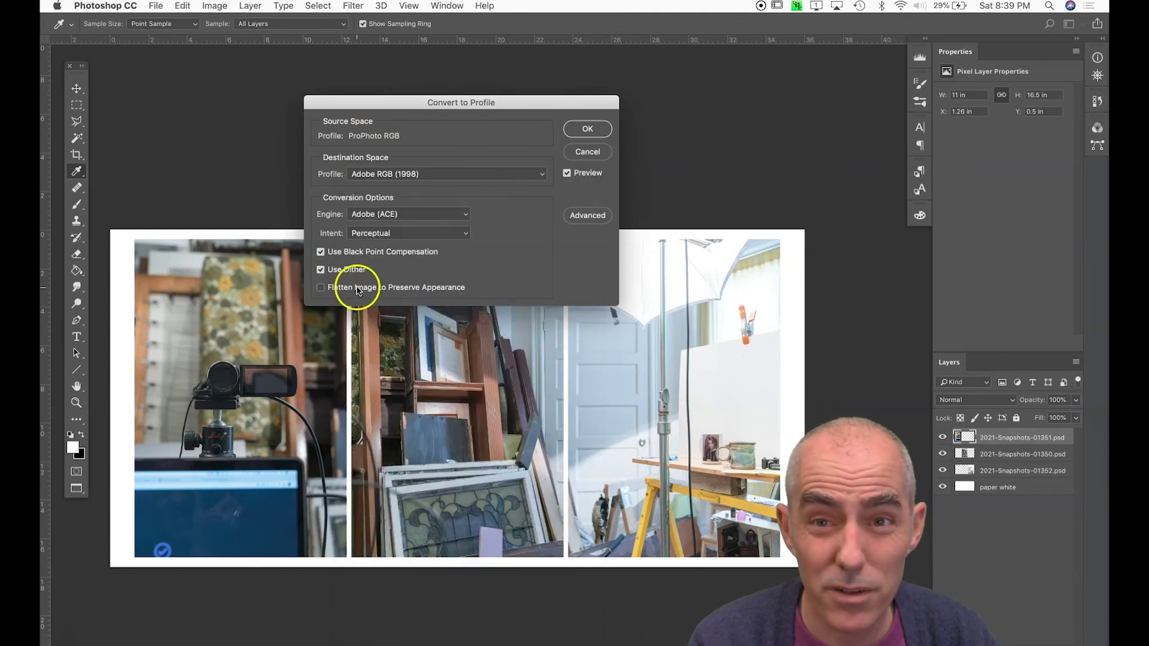
{"action": "left_click", "coordinate": [587, 130]}
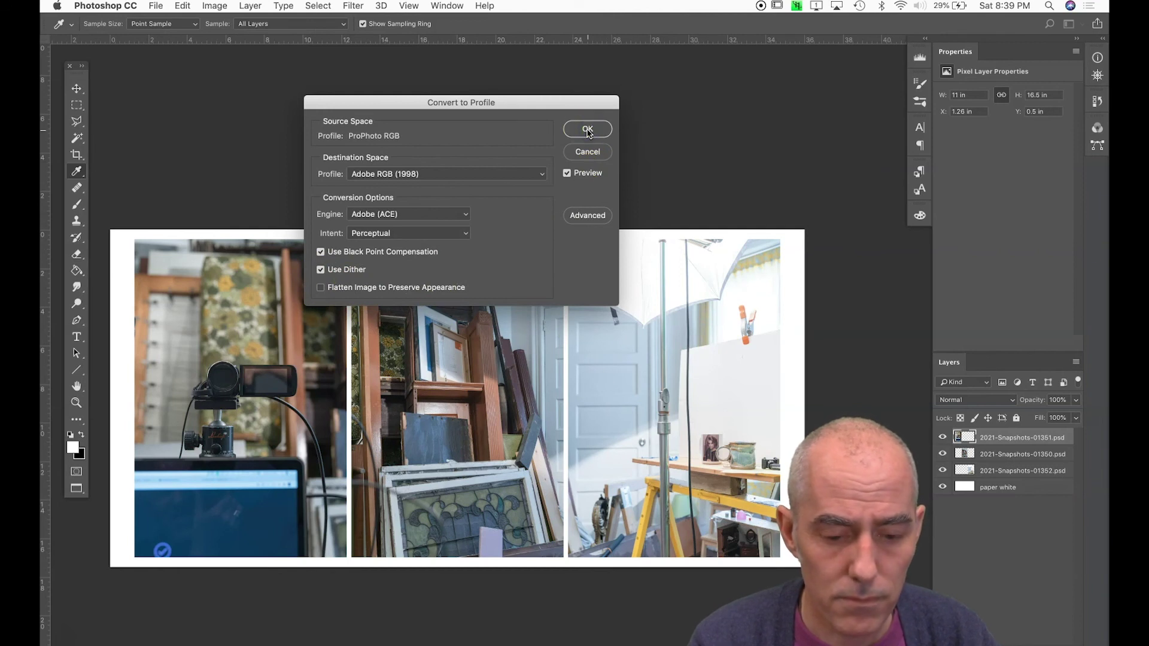
{"action": "key", "text": "v"}
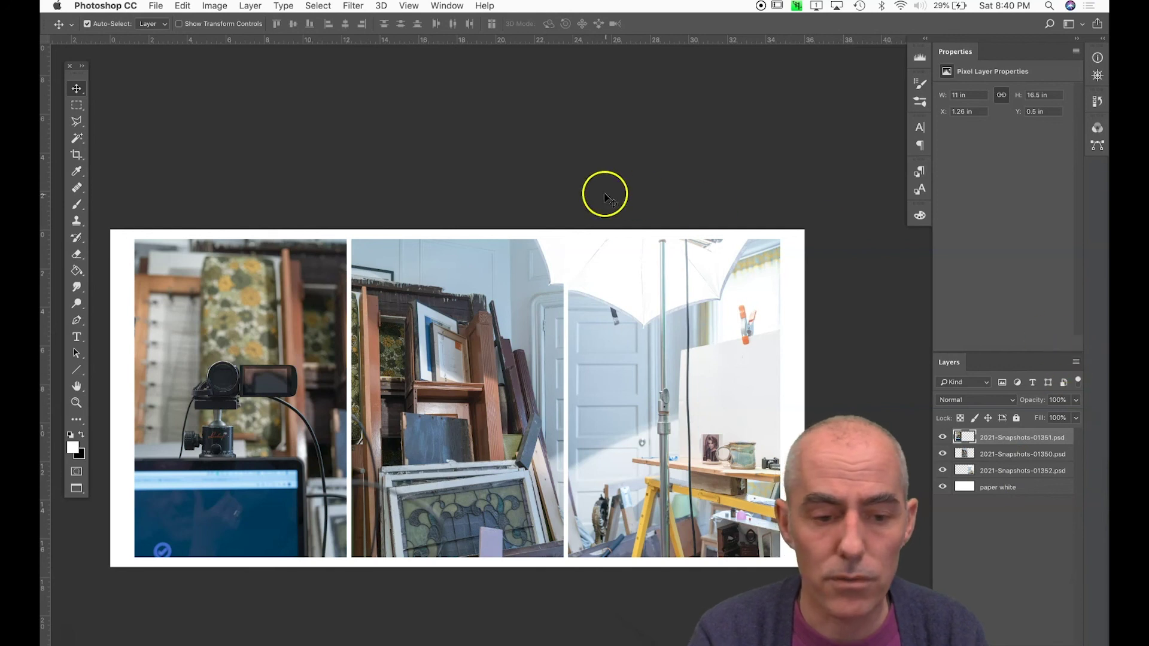
Flatten the three photo layers and the paper white layer into a single background.
{"action": "left_click", "coordinate": [250, 6]}
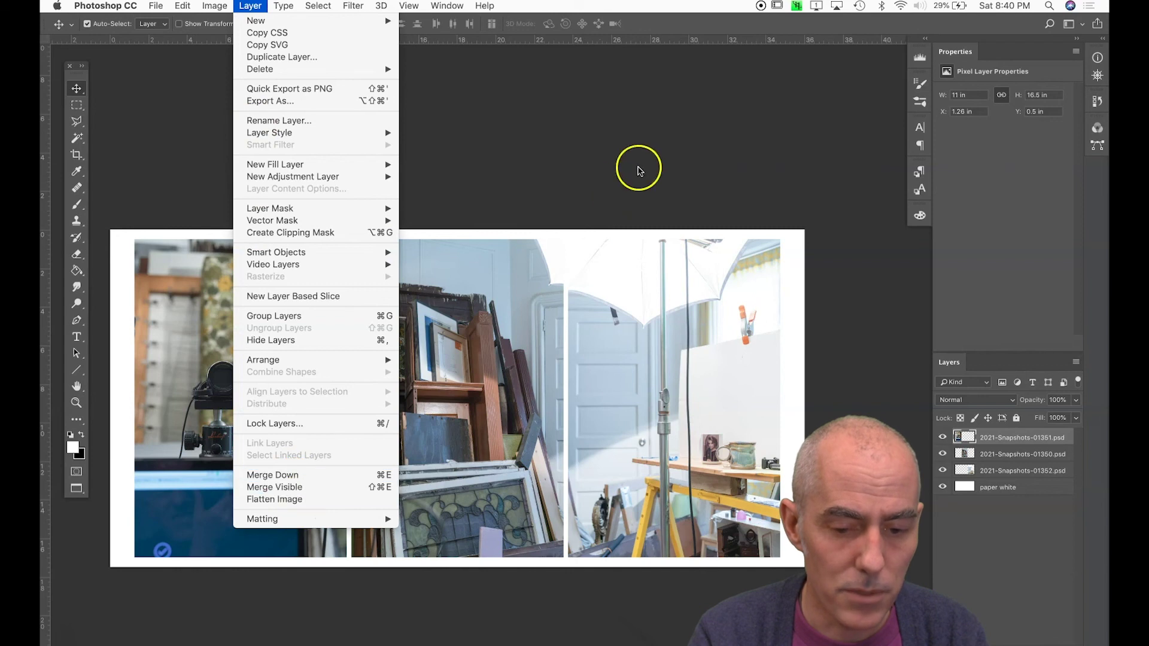
{"action": "left_click", "coordinate": [669, 154]}
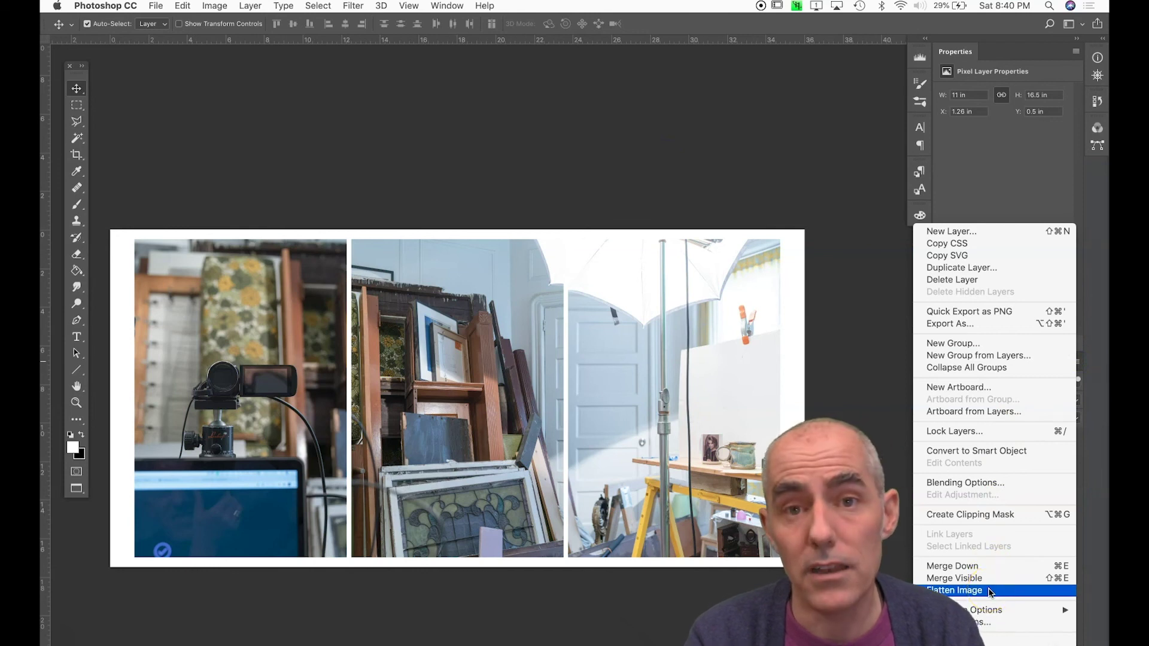
{"action": "key", "text": "Escape"}
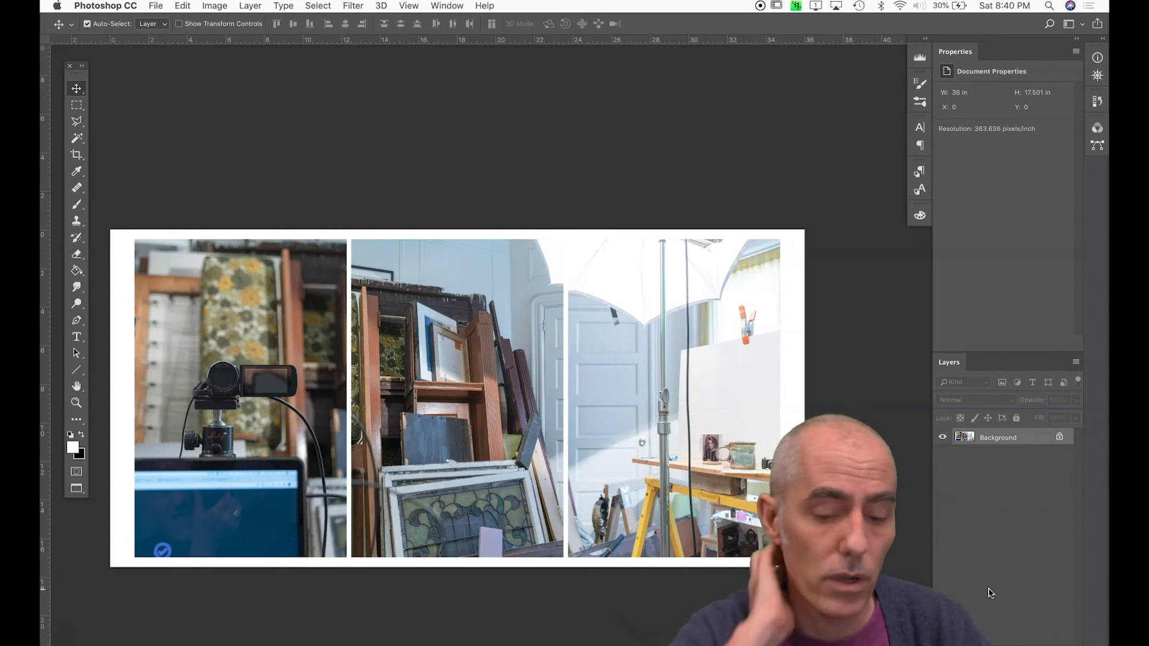
{"action": "left_click_drag", "start_coordinate": [991, 590], "coordinate": [975, 566]}
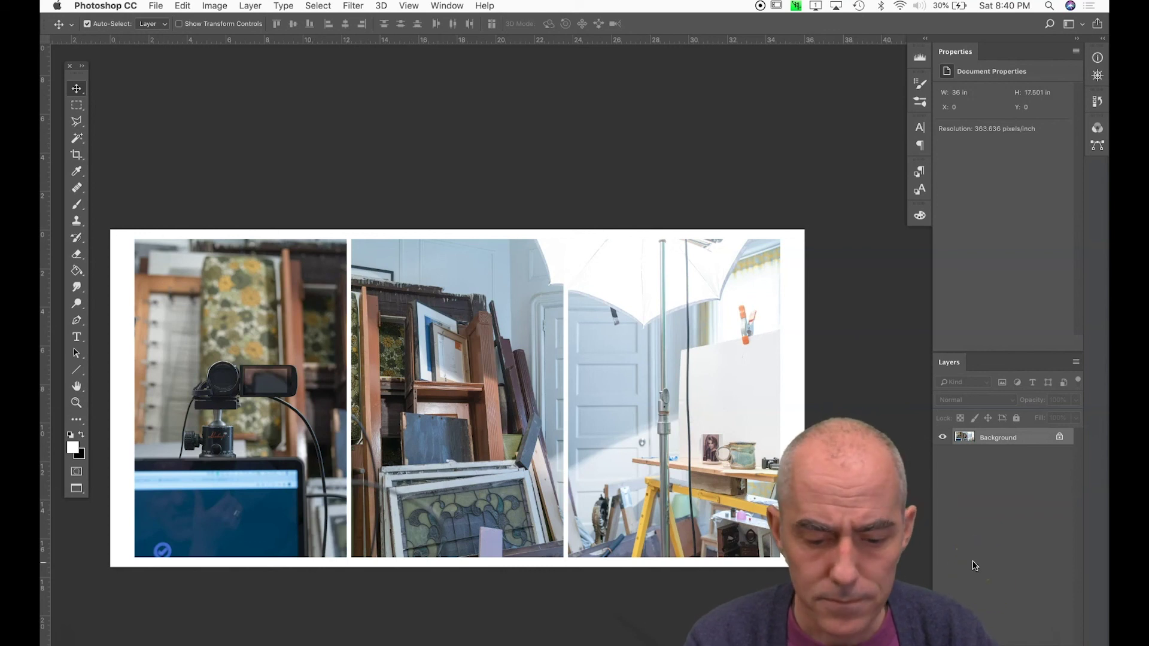